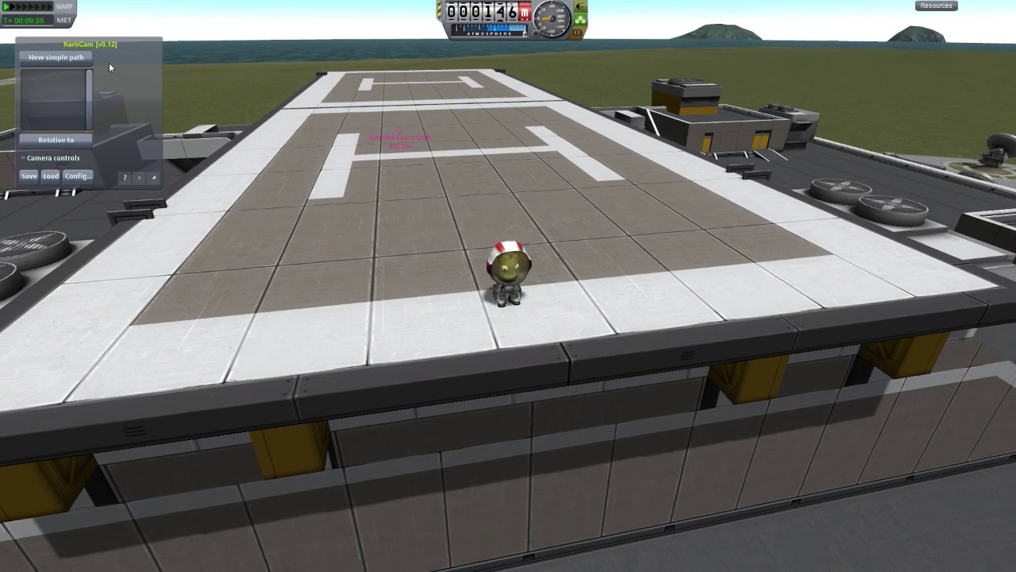
Move and enlarge the KerbCam window, and expand its camera controls.
left_click_drag(100, 50, 196, 76)
left_click_drag(250, 205, 274, 266)
left_click(148, 243)
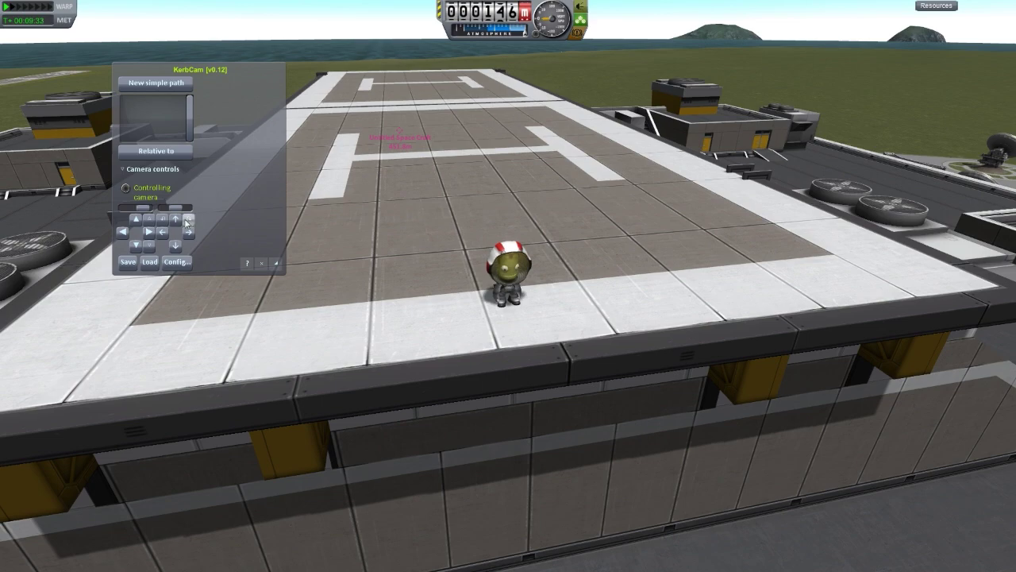
left_click_drag(374, 204, 211, 213)
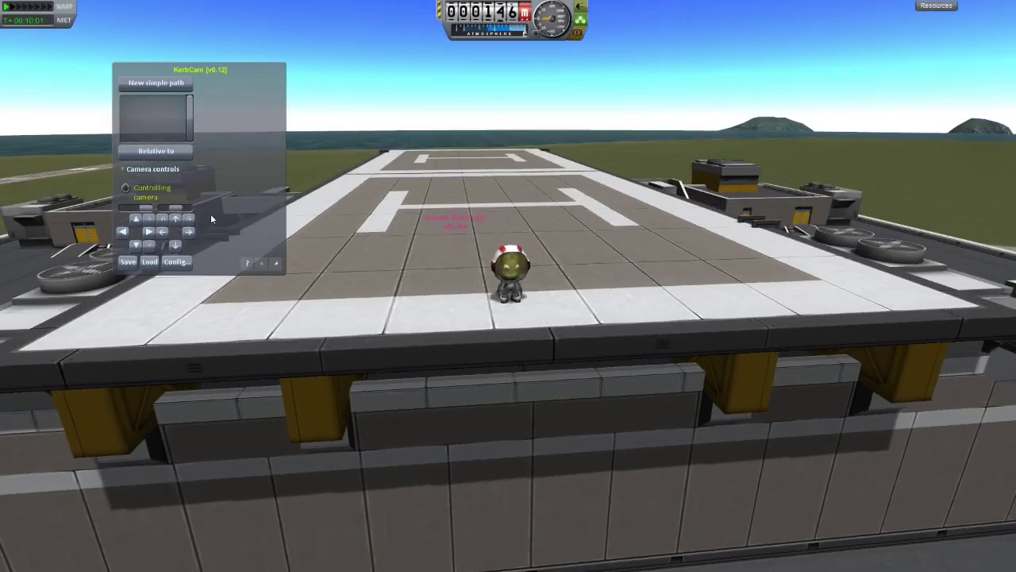
Take control of the camera and try moving it up, down, left, right and forward.
left_click(135, 221)
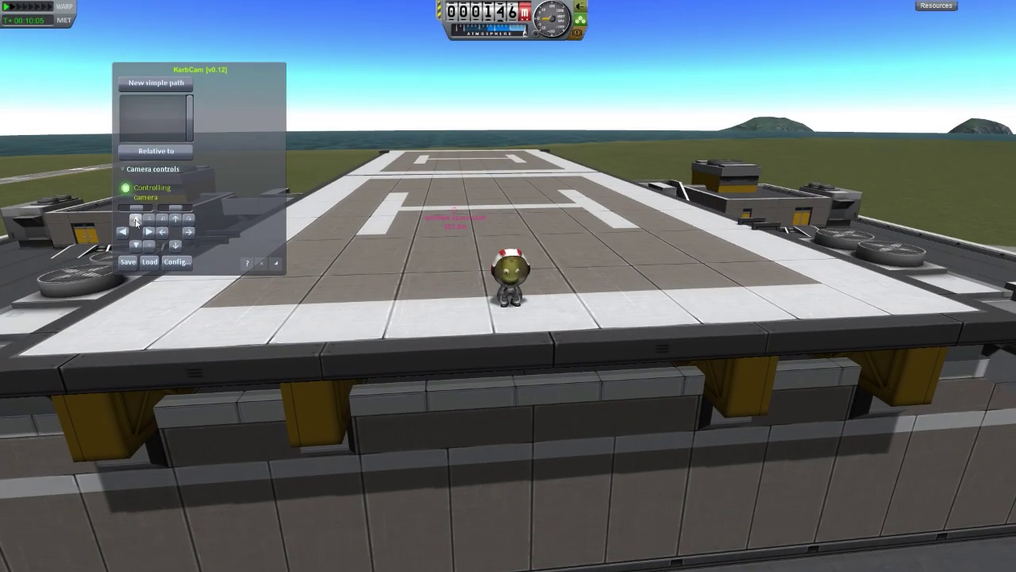
left_click(136, 244)
left_click(121, 233)
left_click(146, 232)
left_click(149, 220)
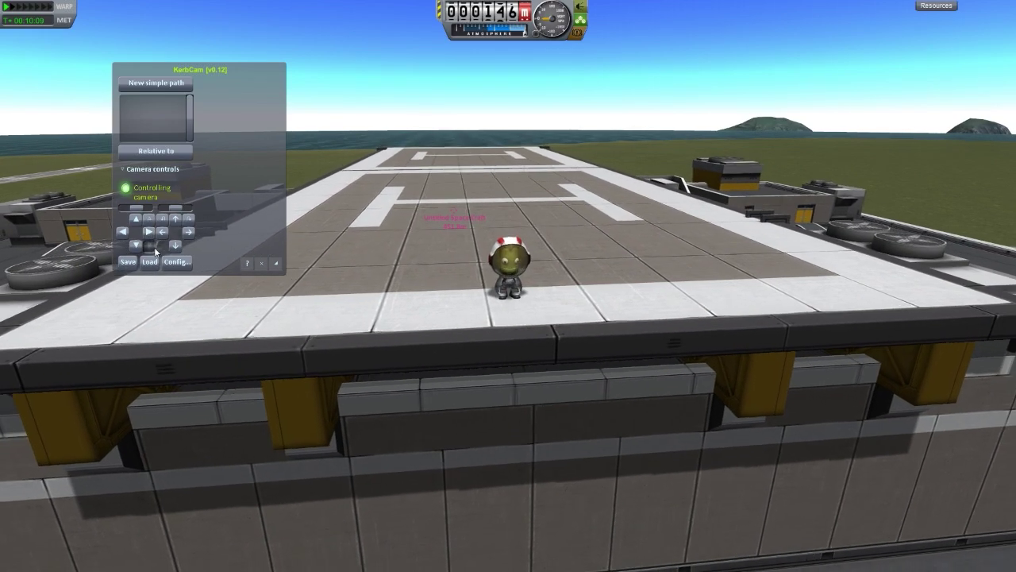
Try turning the camera sideways, pitching it, and rolling it in both directions.
left_click(162, 233)
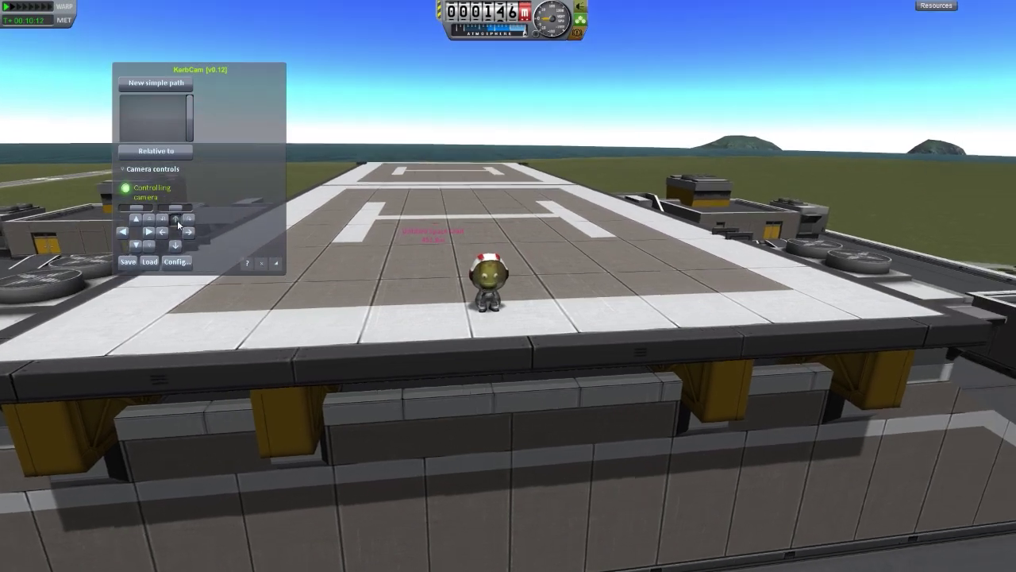
left_click(175, 245)
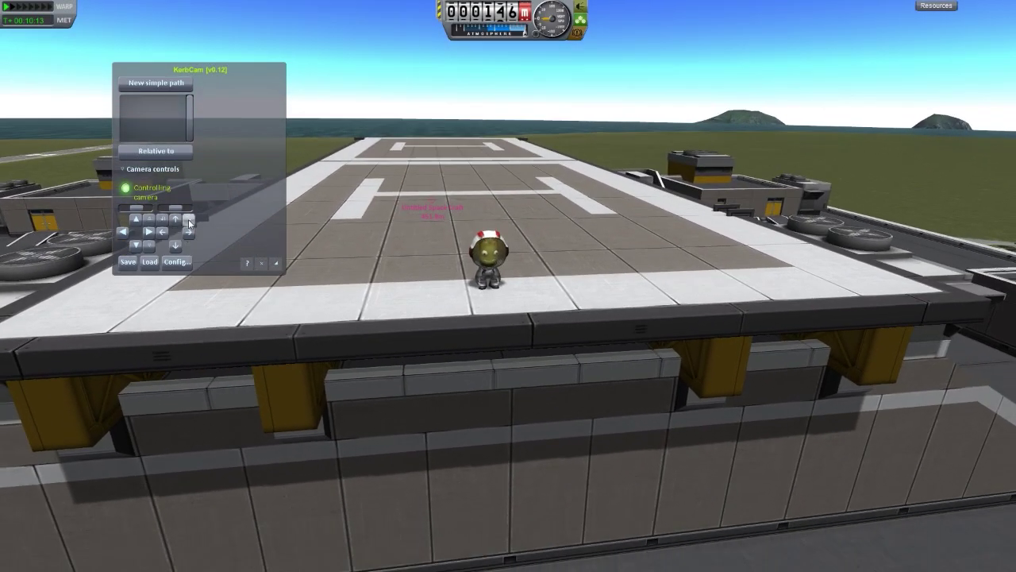
left_click(189, 219)
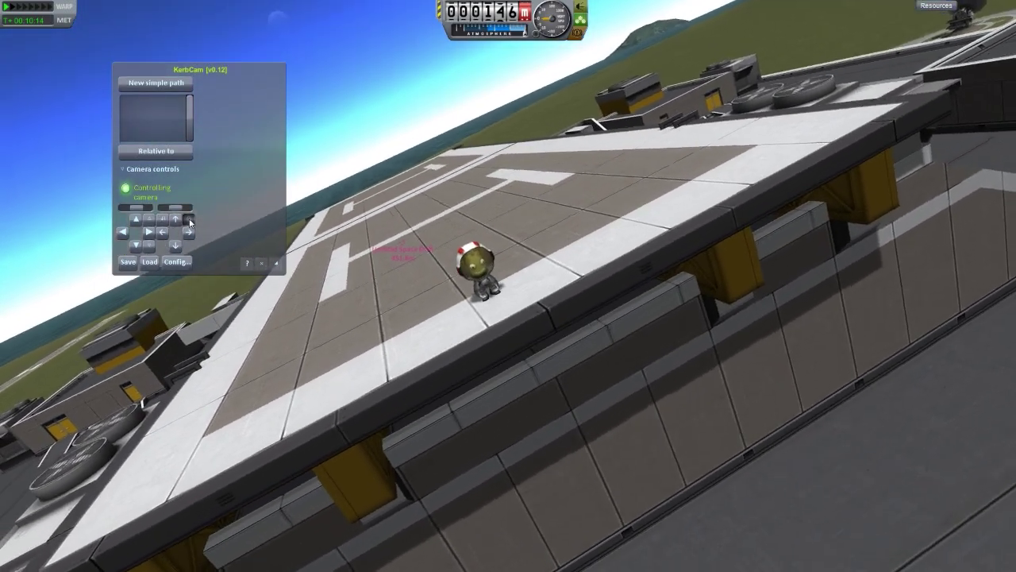
left_click(161, 222)
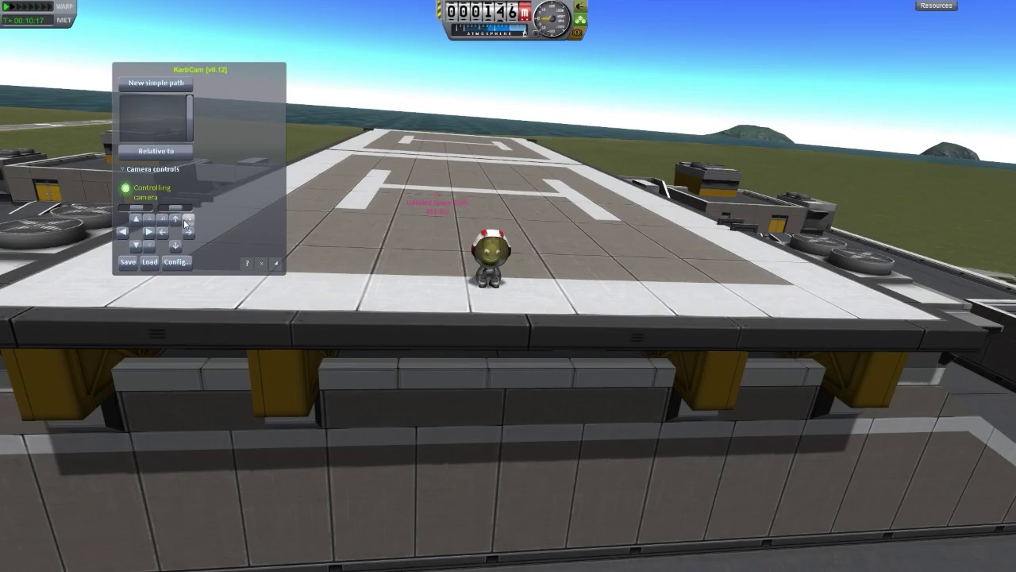
Raise the camera's rotation speed to its maximum and test rolling the view back and forth.
left_click(187, 223)
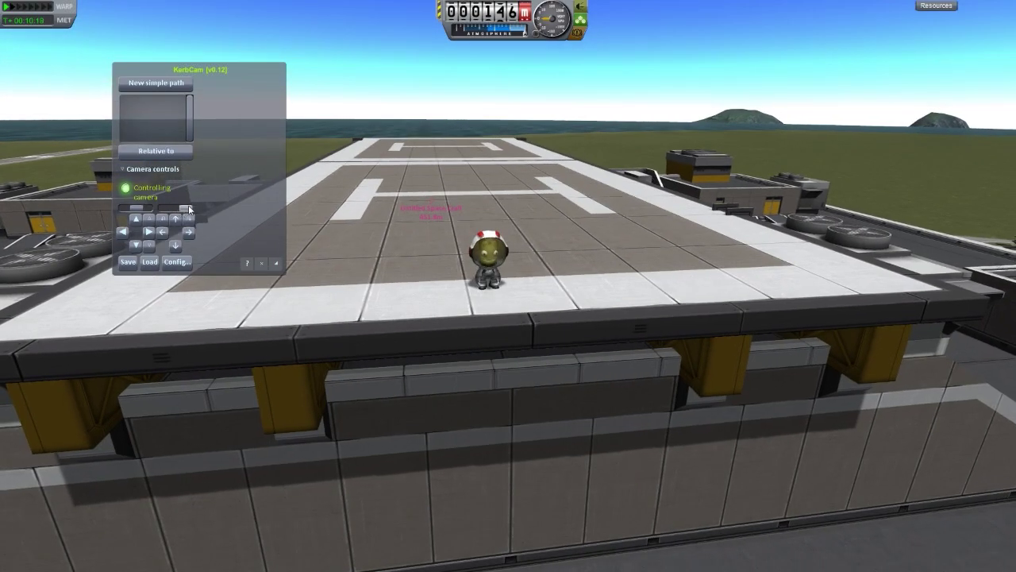
left_click(190, 218)
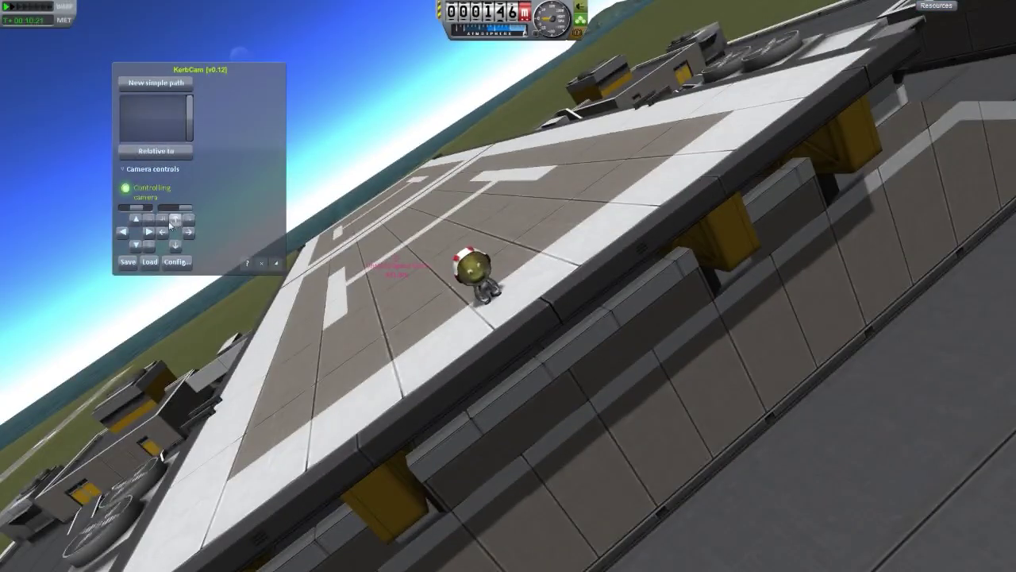
left_click(162, 221)
left_click(189, 220)
left_click(163, 219)
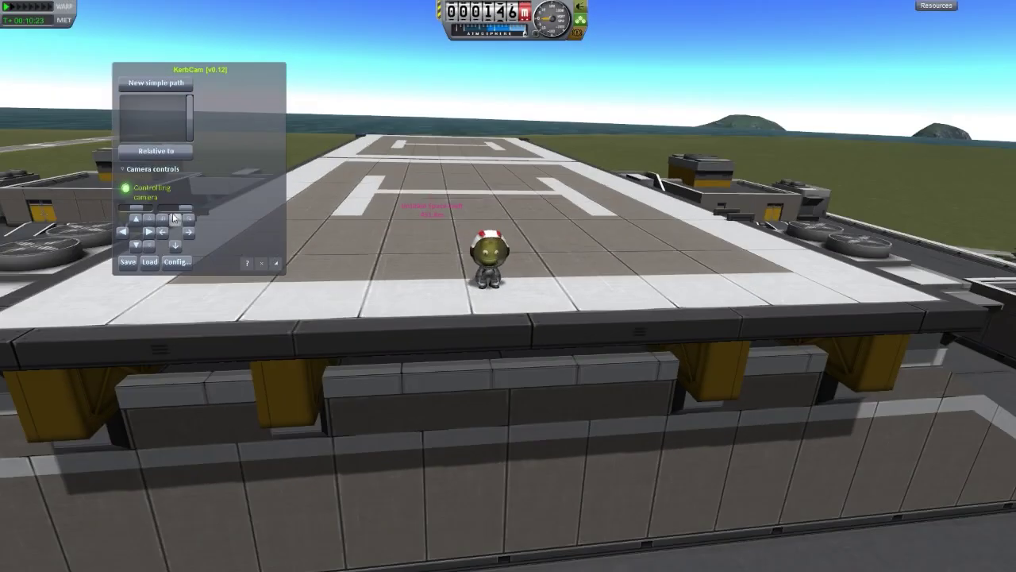
left_click(189, 219)
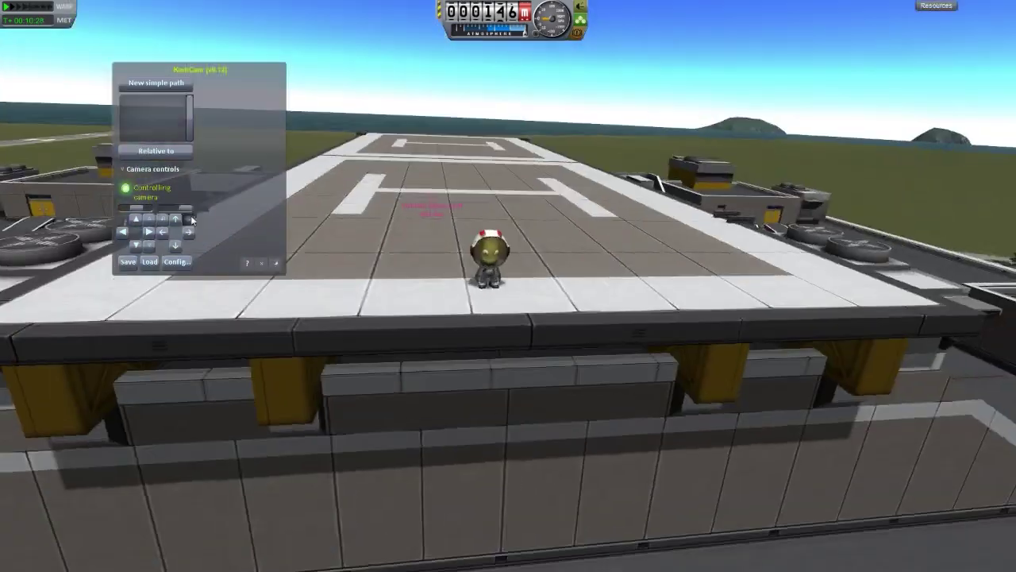
Pitch the camera up, roll it level, and pitch it back down toward the kerbal on the helipad.
left_click(178, 222)
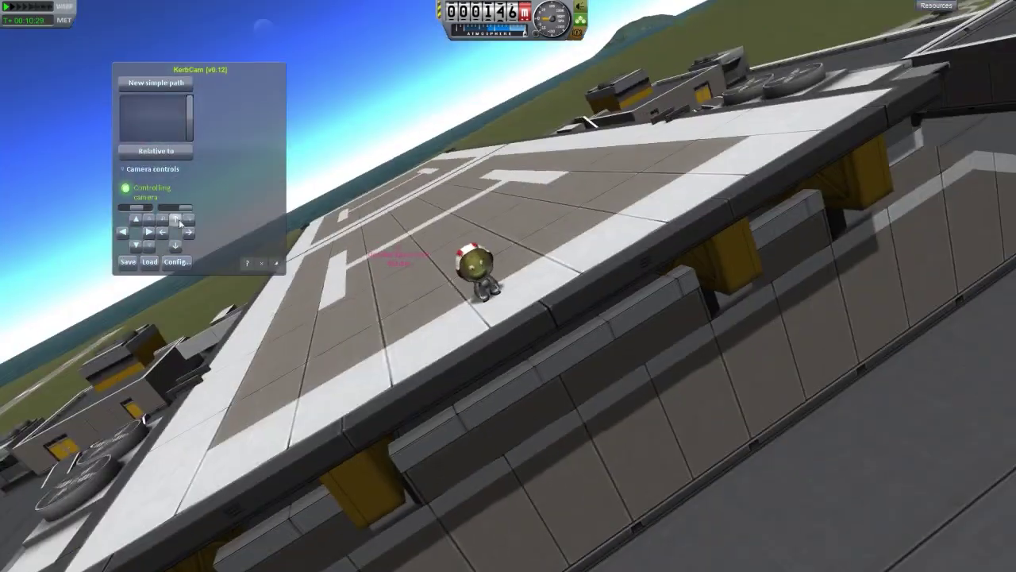
left_click(178, 222)
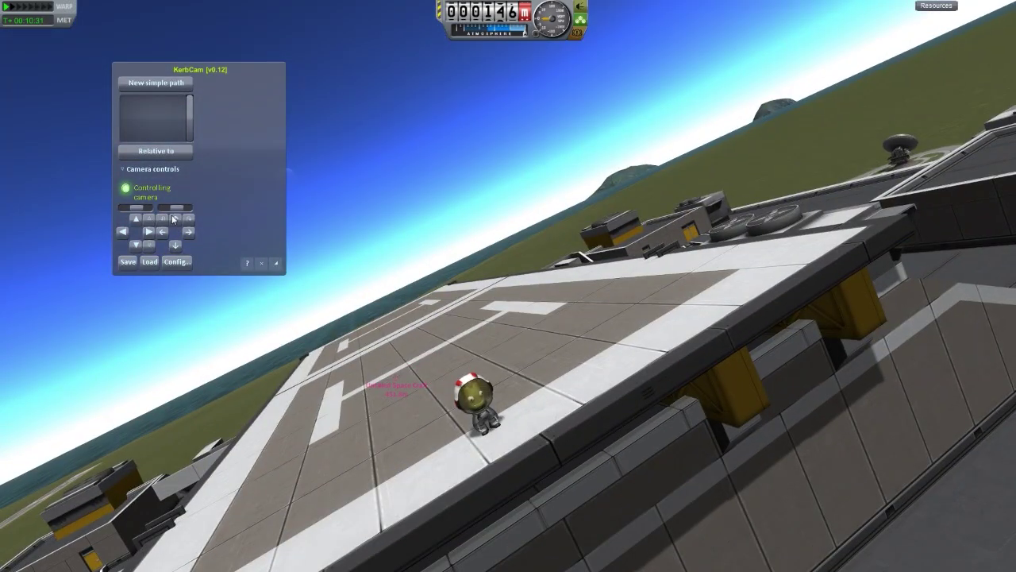
left_click(164, 220)
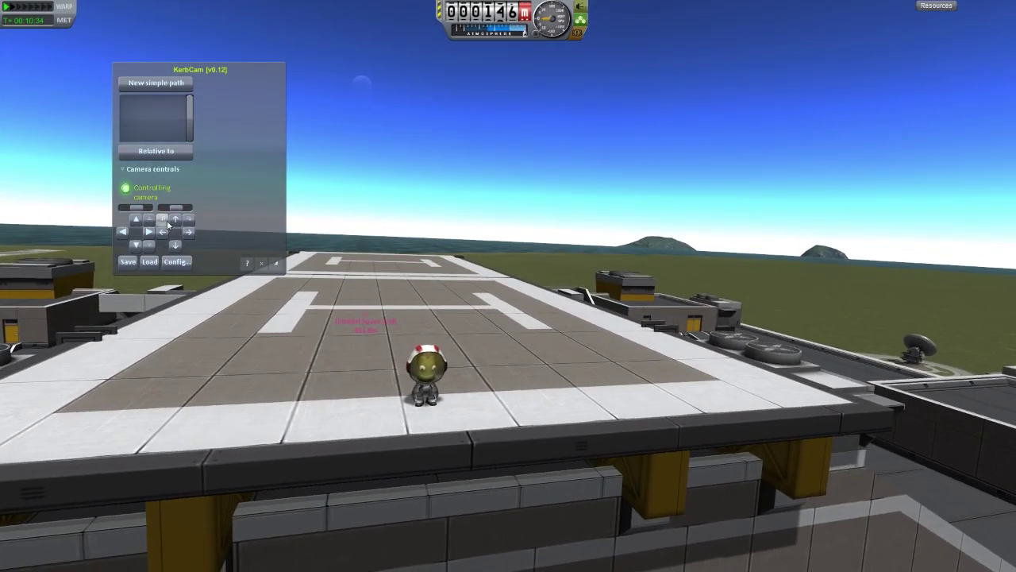
left_click(175, 243)
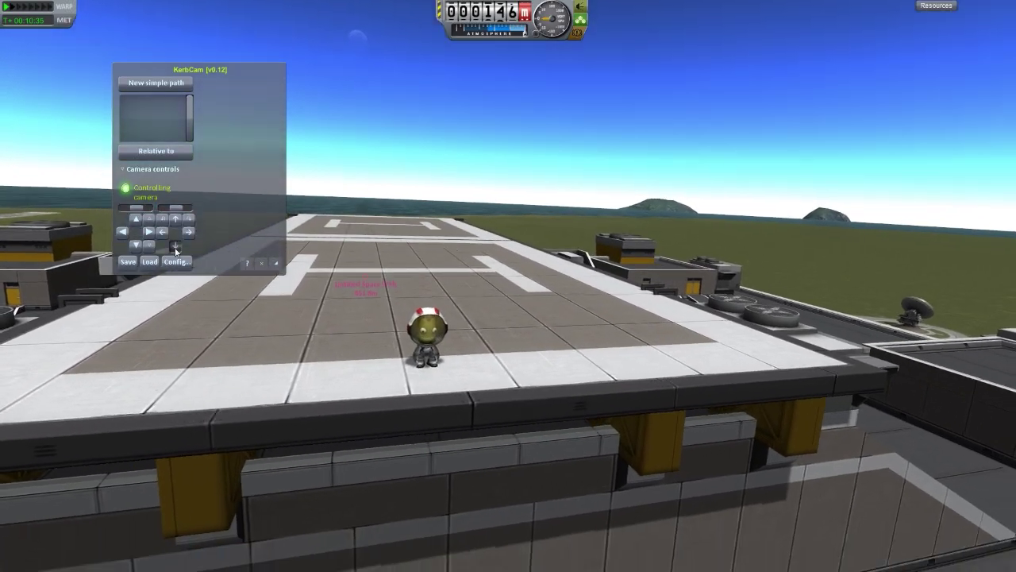
Swing the controlled camera around the kerbal to view it from a different side.
key("Left")
key("Right")
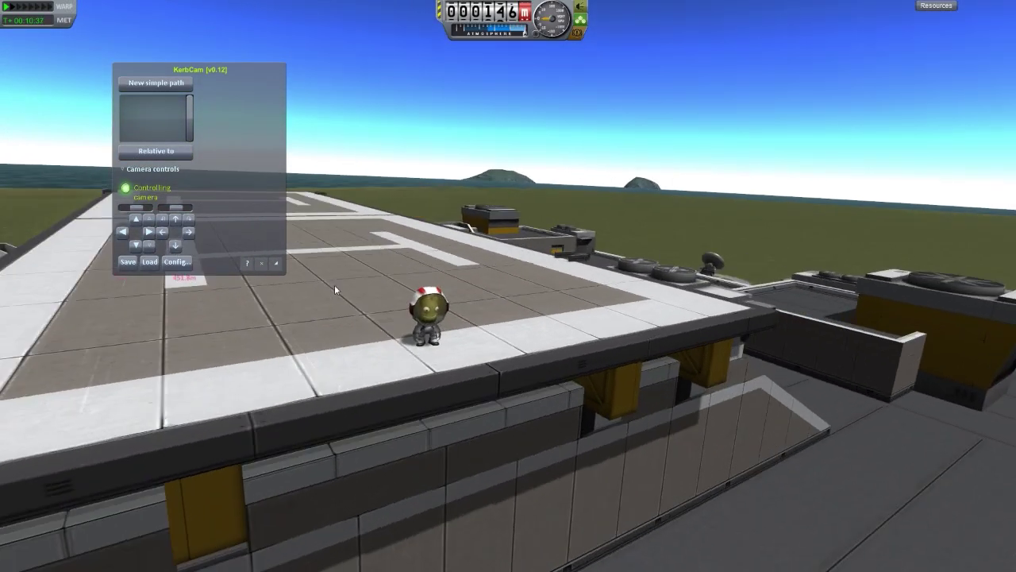
key("a")
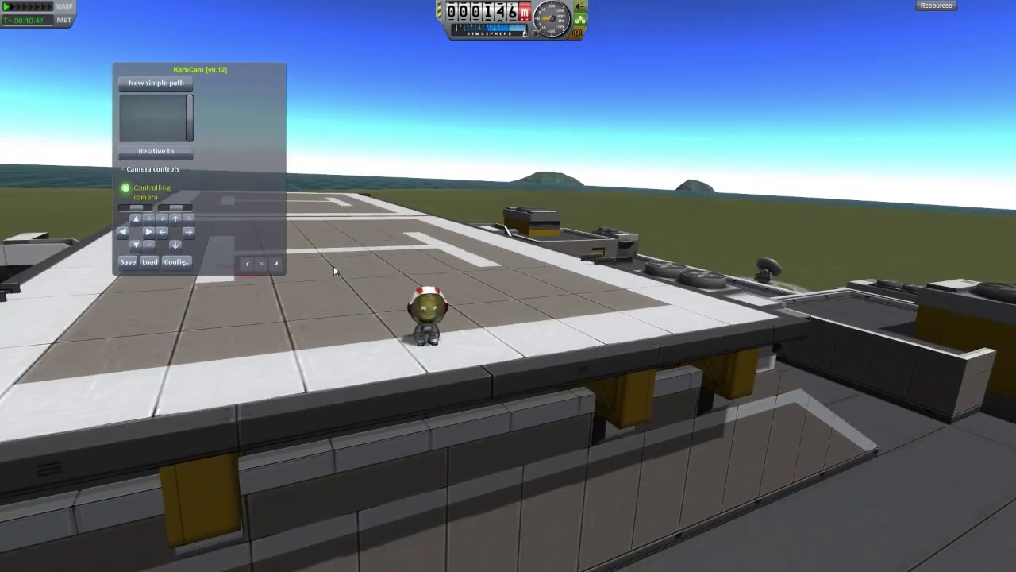
Set the camera reference to the active vessel and release camera control.
left_click(146, 152)
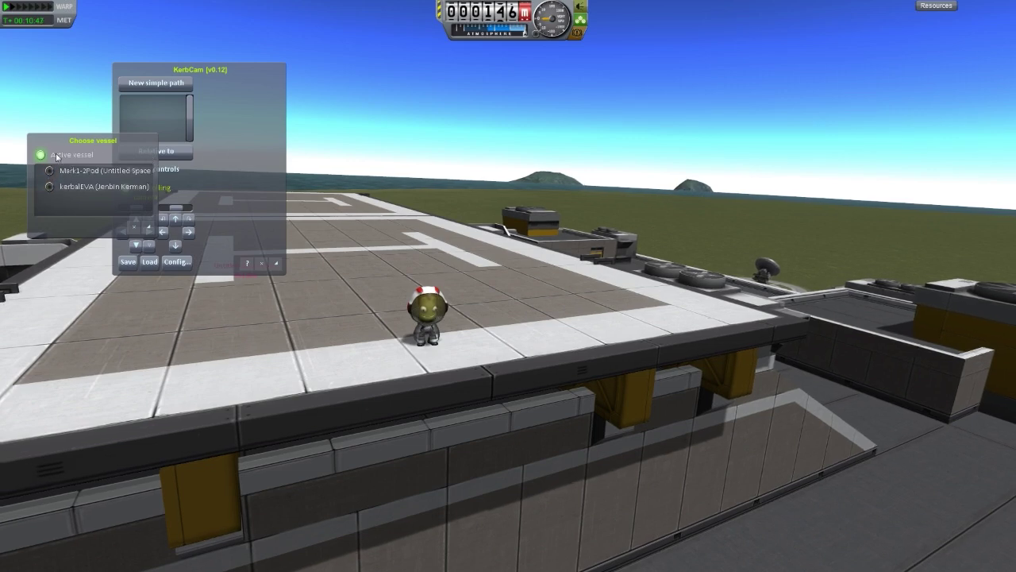
left_click(94, 155)
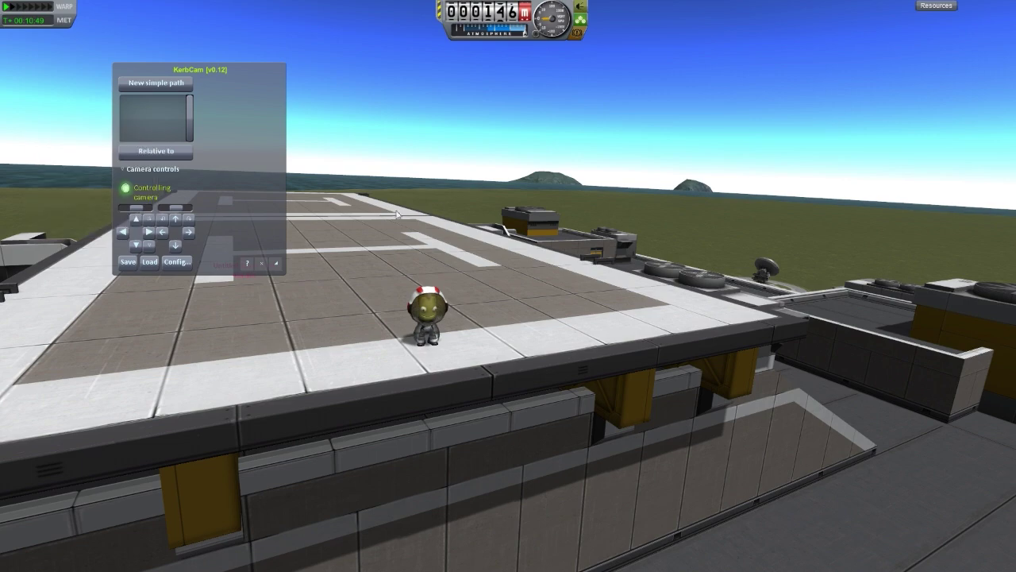
key("d")
key("a")
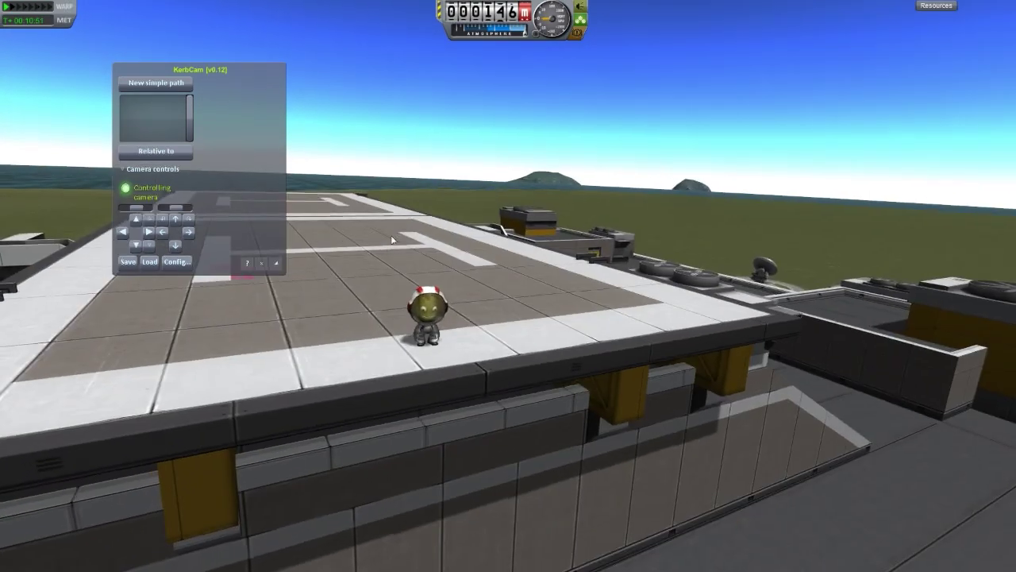
left_click(140, 193)
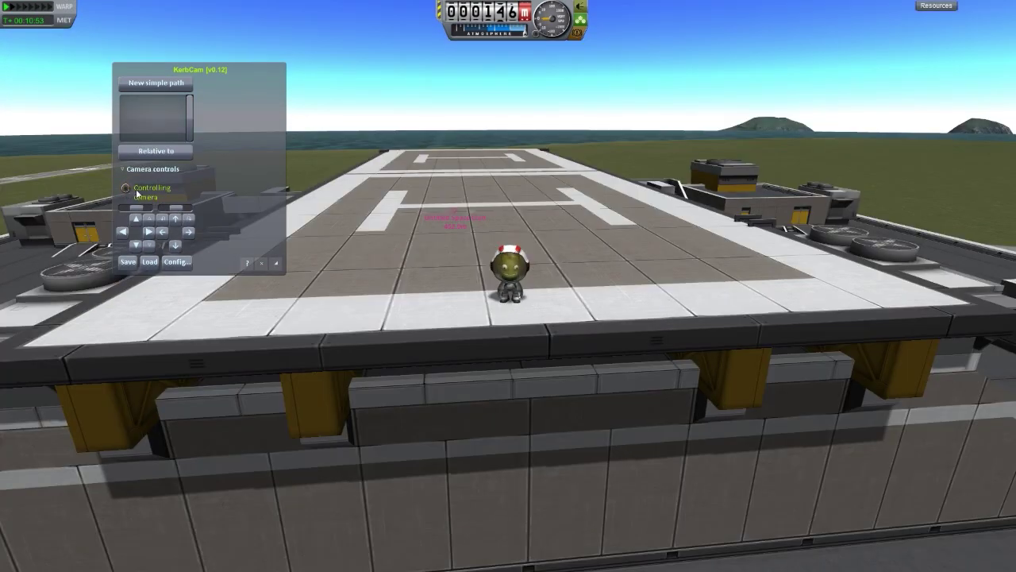
Take control of the camera close to the kerbal and frame a low-angle front shot against the sky.
scroll(541, 248, "up", 5)
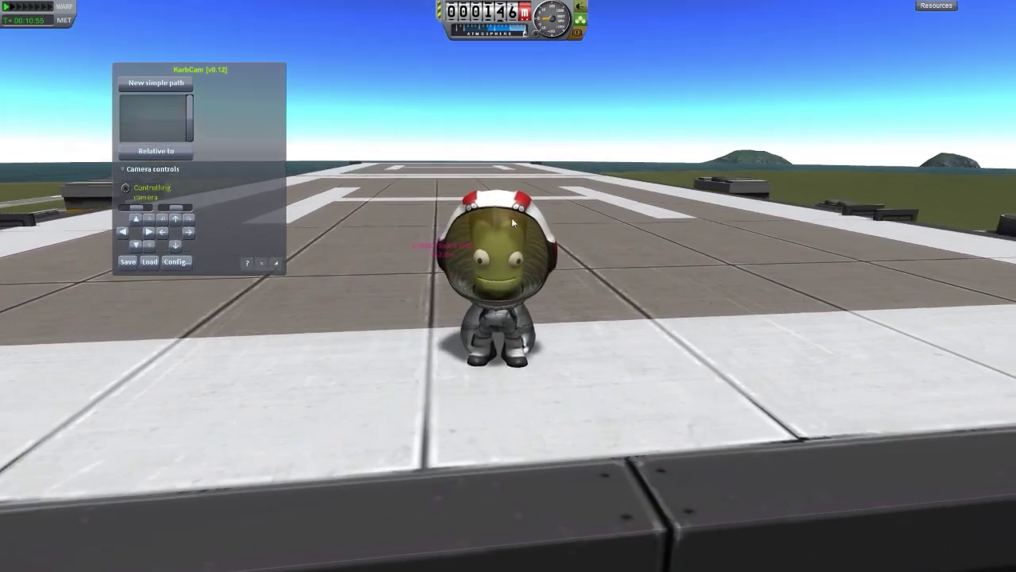
scroll(488, 193, "up", 5)
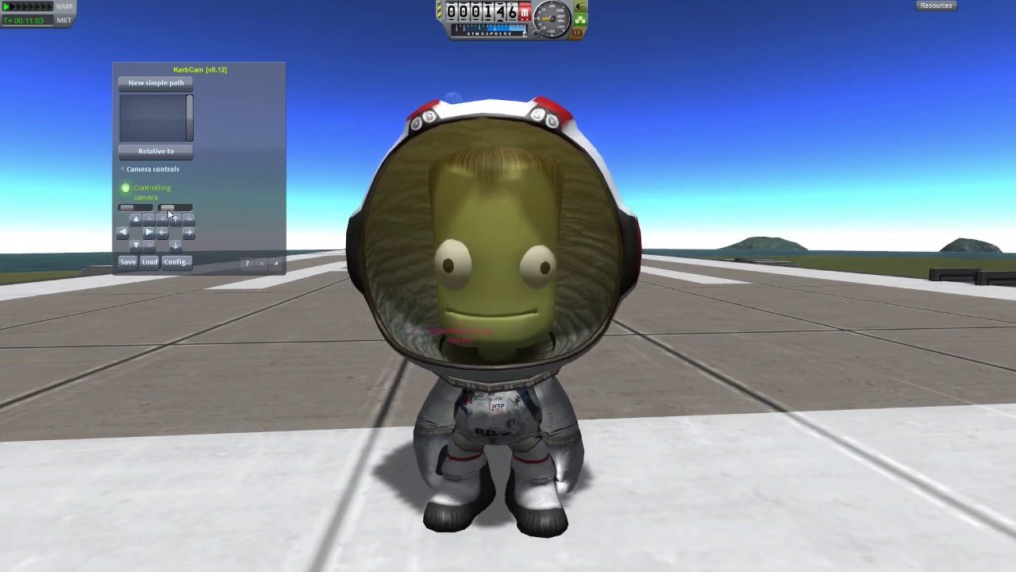
left_click(123, 232)
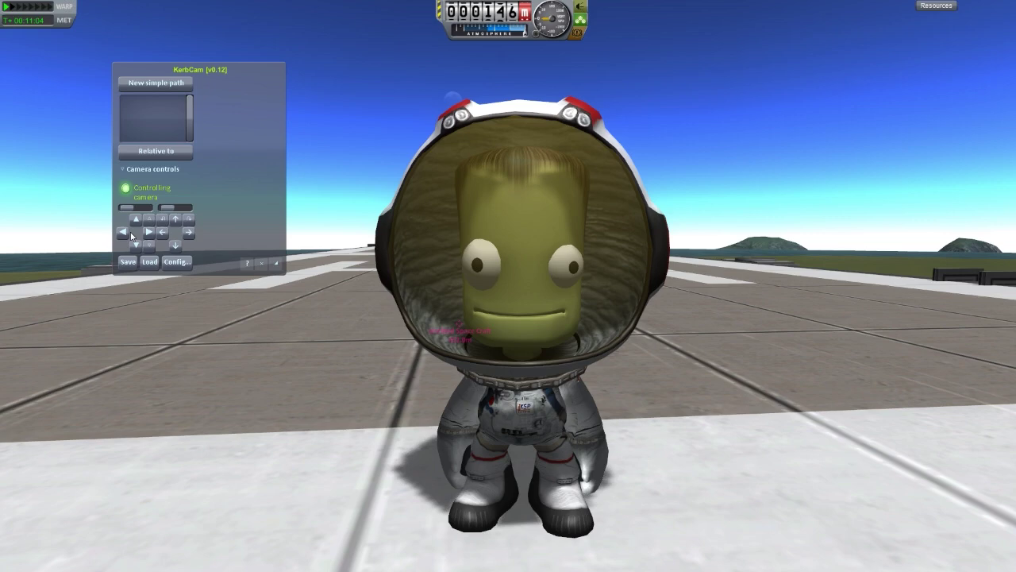
left_click(188, 232)
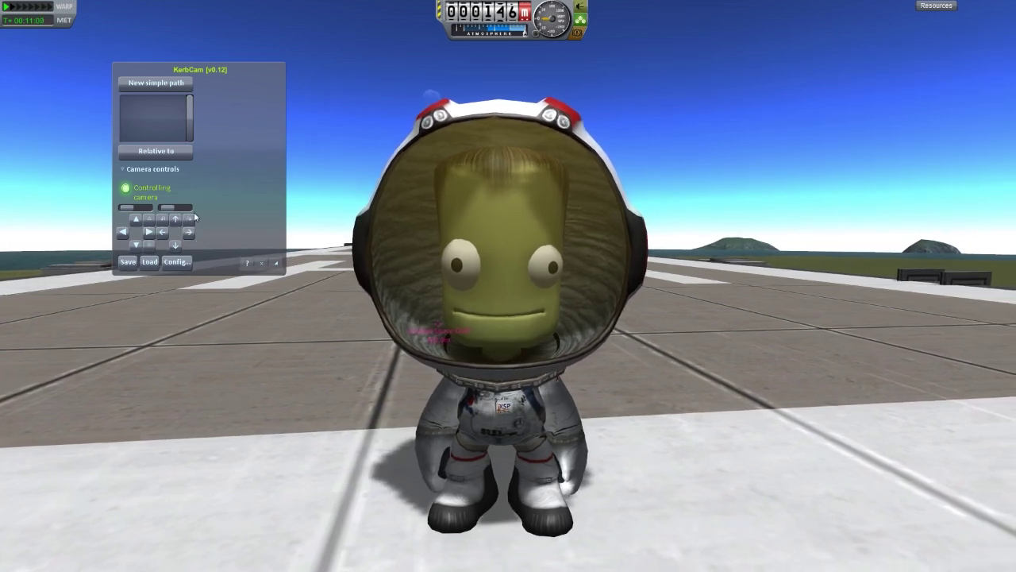
left_click(175, 245)
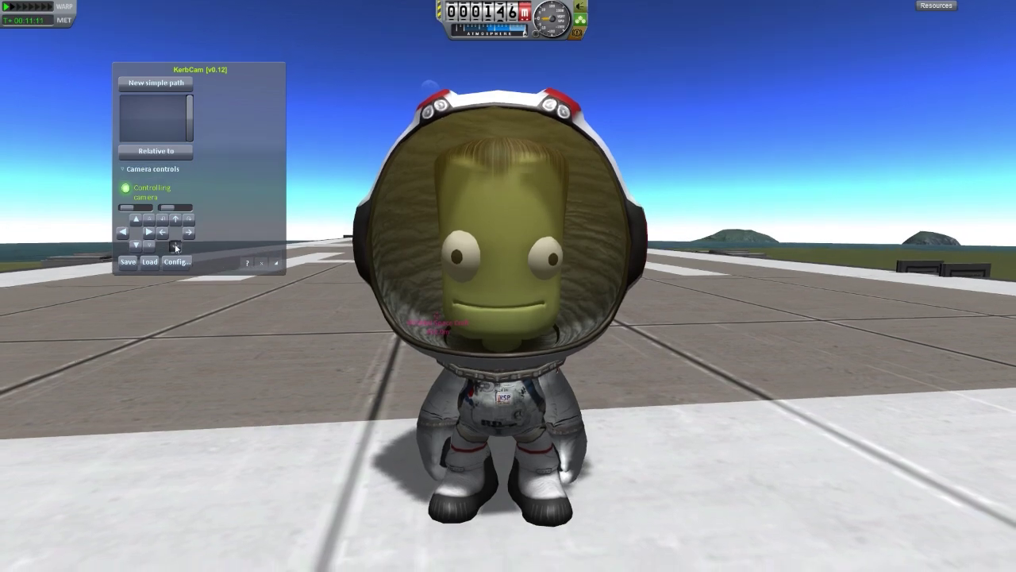
left_click(176, 218)
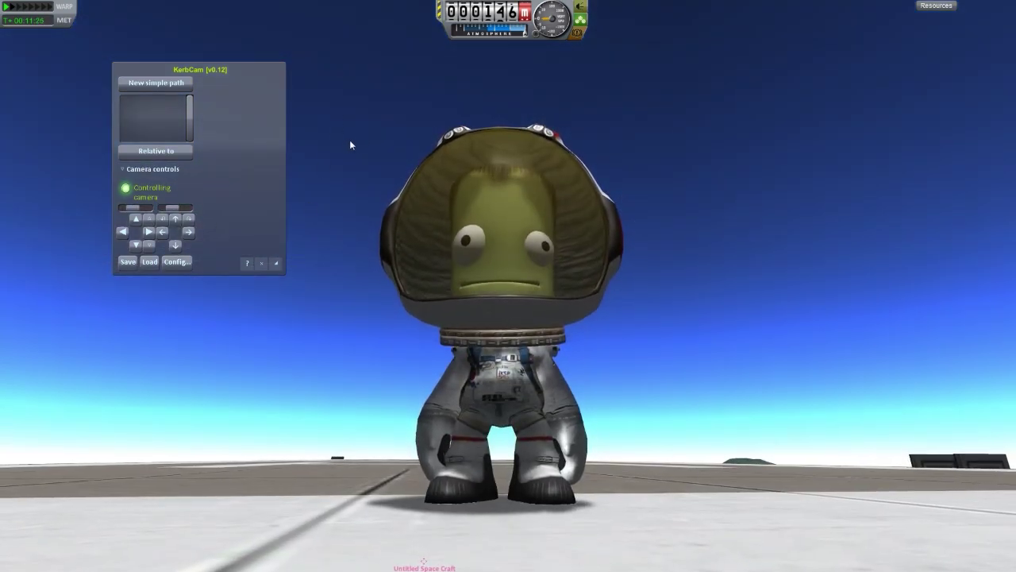
View the low-angle shot with the interface hidden, and release camera control.
key("F2")
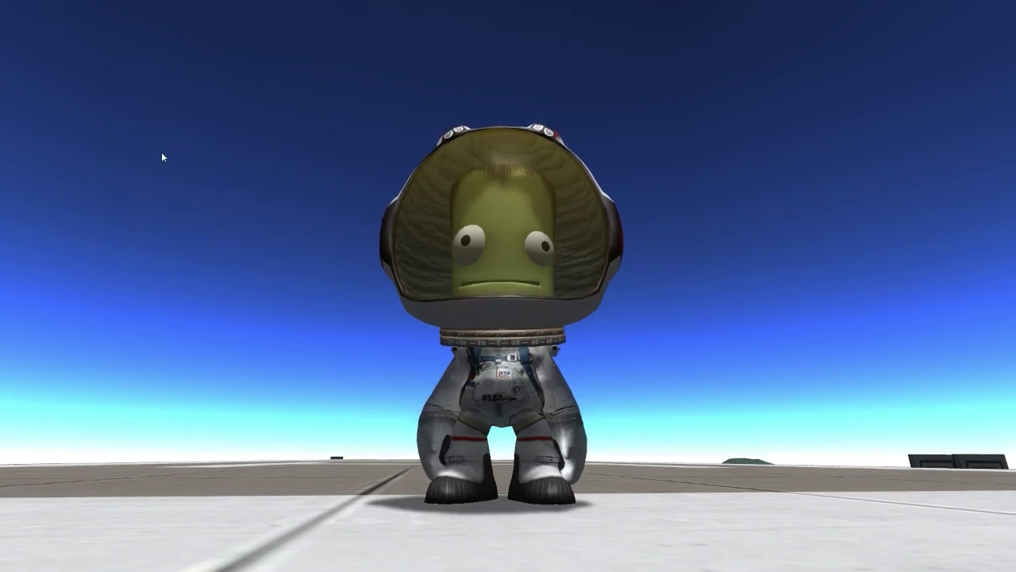
key("F2")
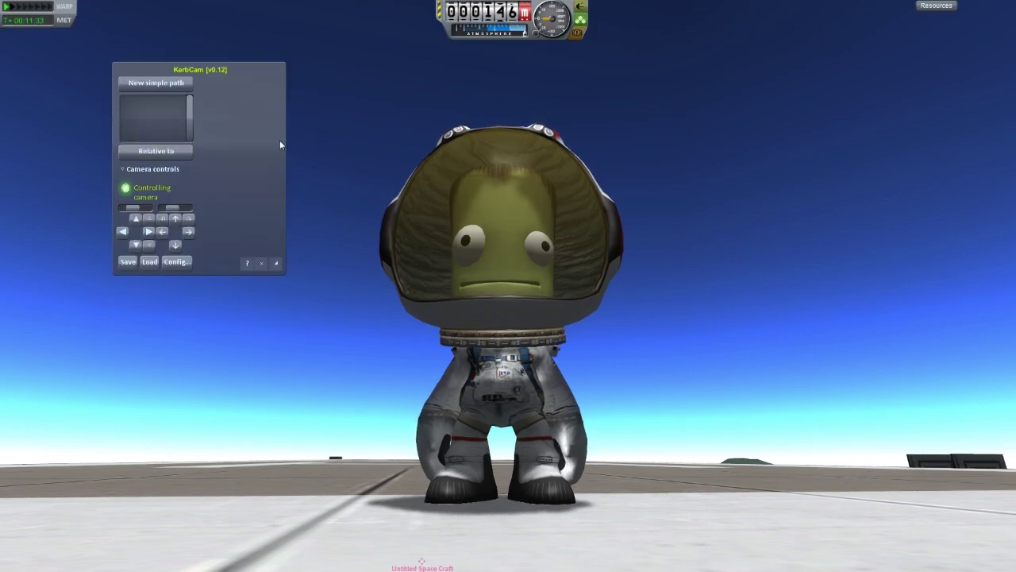
left_click(129, 190)
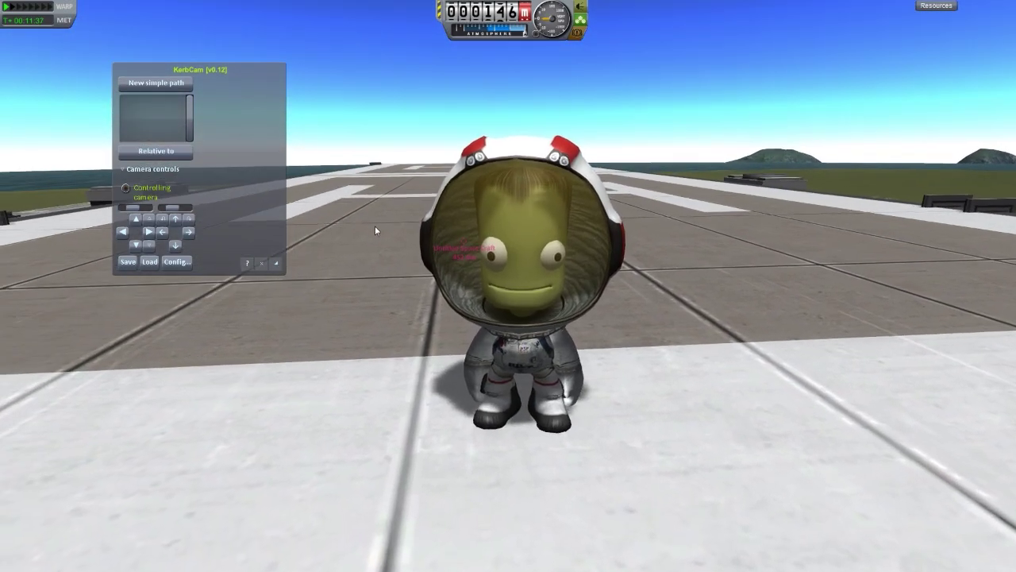
Create a new simple camera path and add its first key at 0.00s from a wide view over the building roof.
scroll(374, 225, "down", 5)
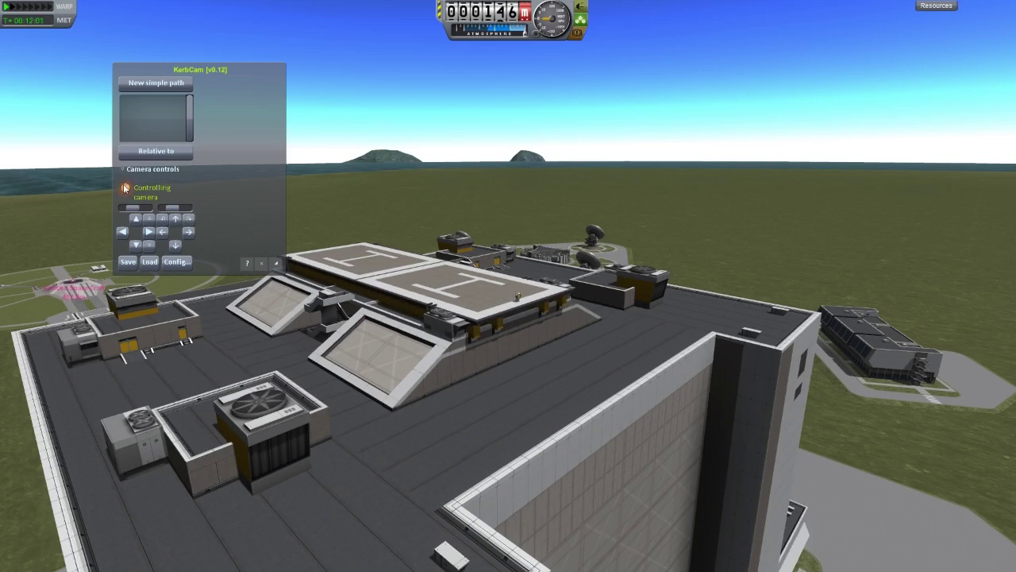
left_click(144, 85)
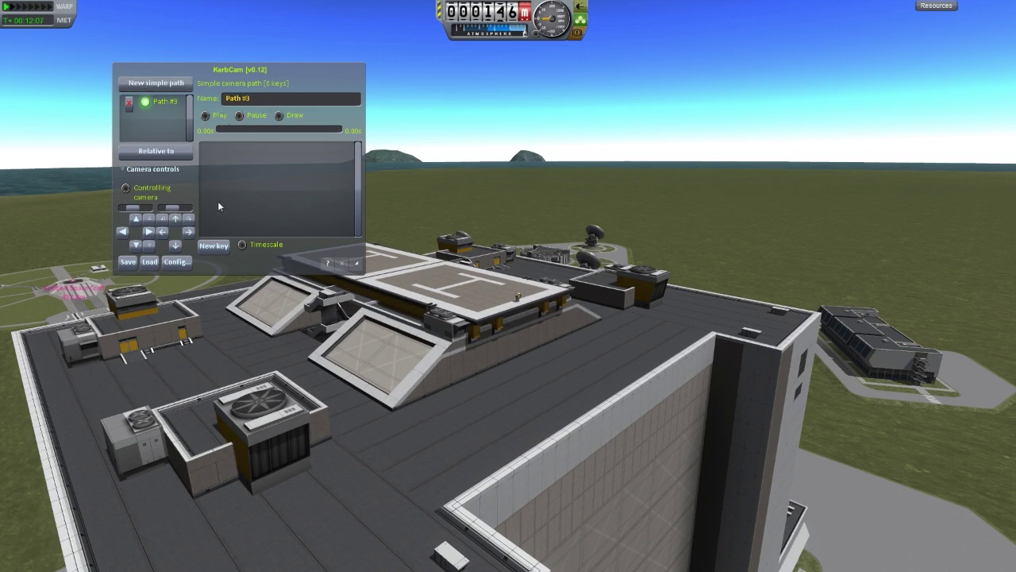
left_click(213, 148)
left_click(218, 151)
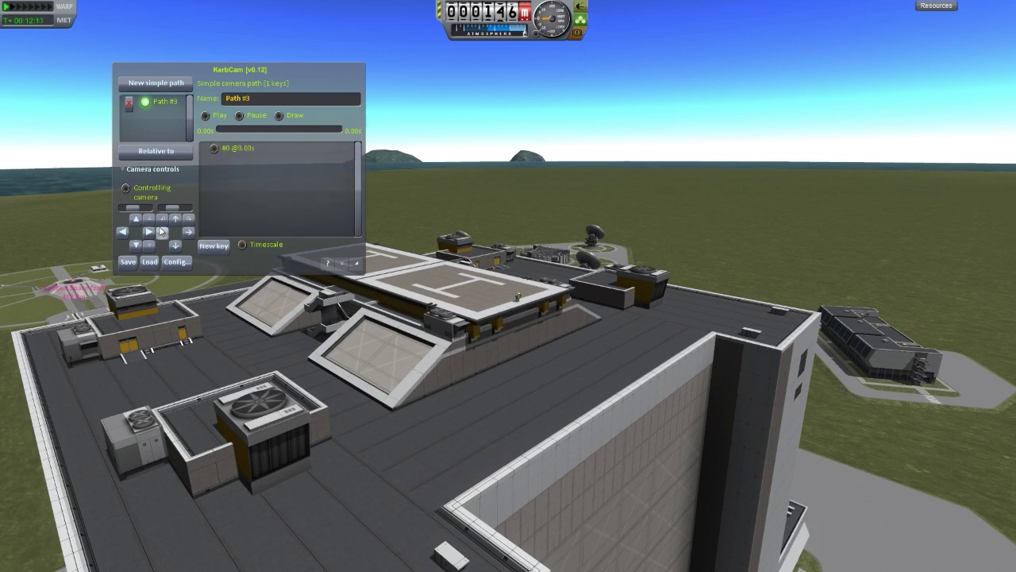
Take control of the camera, reframe the wide view over the roof, and update the key at 0.00s with it.
left_click(127, 190)
left_click(136, 248)
left_click(176, 249)
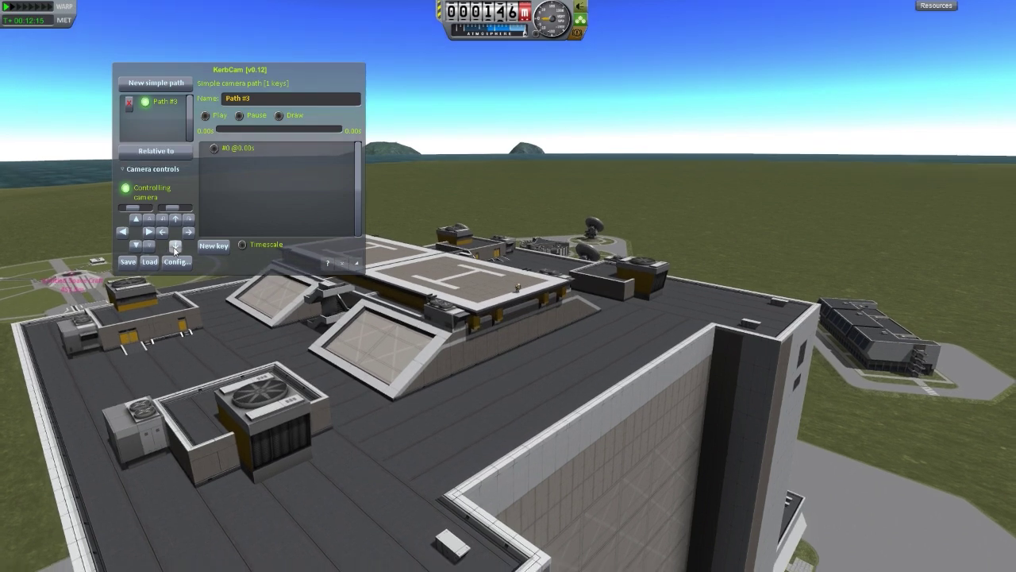
left_click(136, 245)
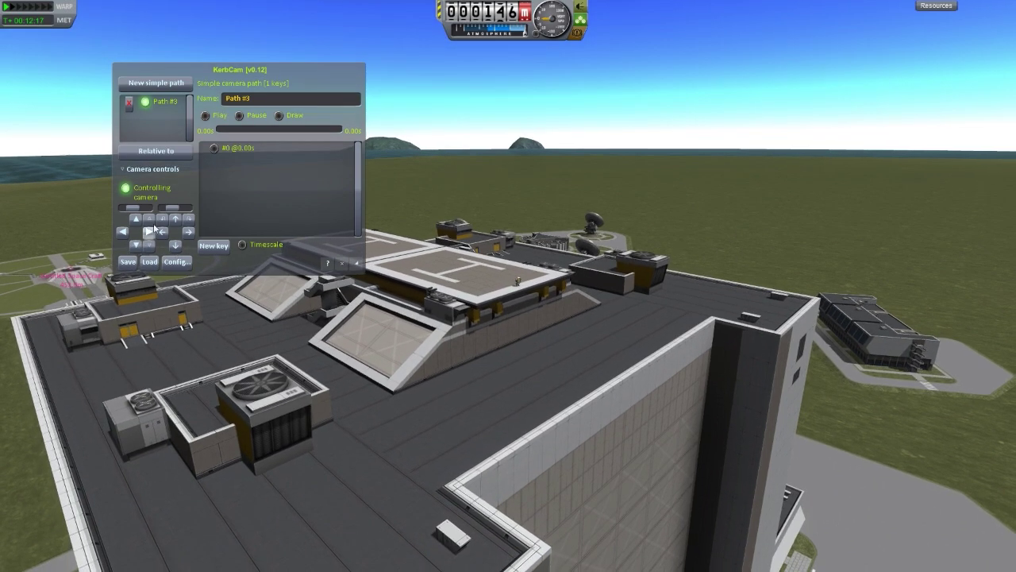
left_click(137, 248)
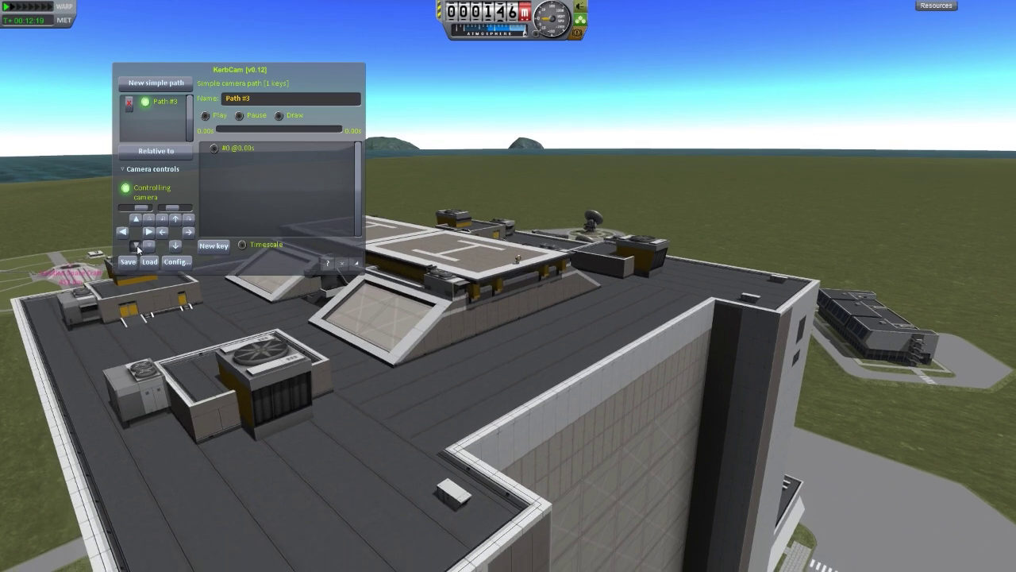
left_click(213, 149)
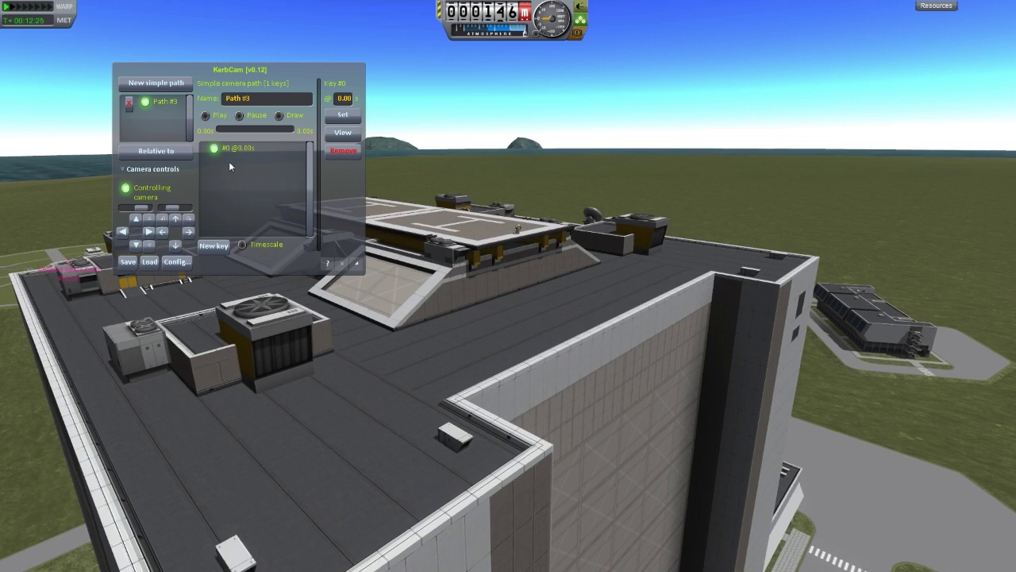
left_click(176, 222)
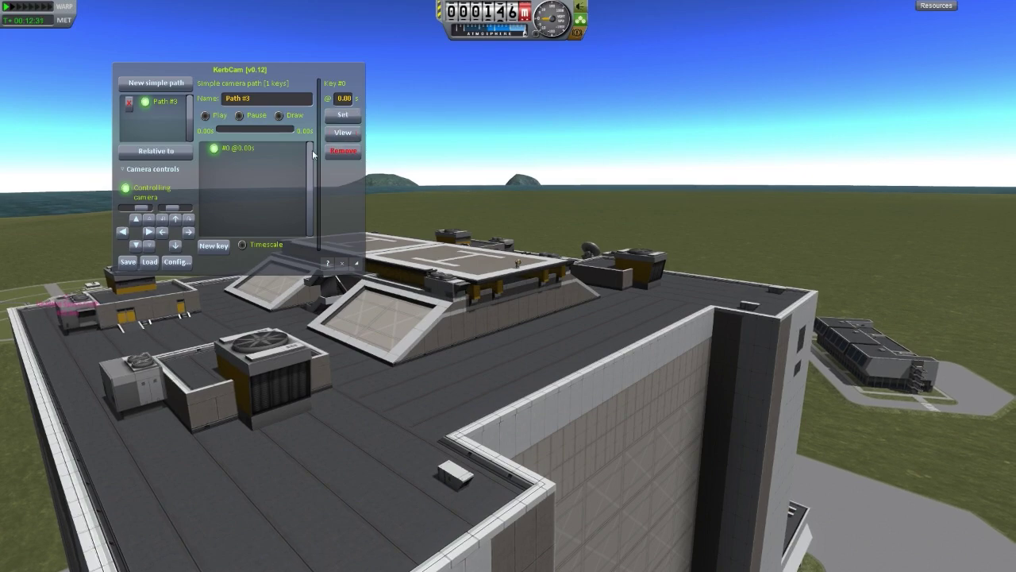
left_click(163, 238)
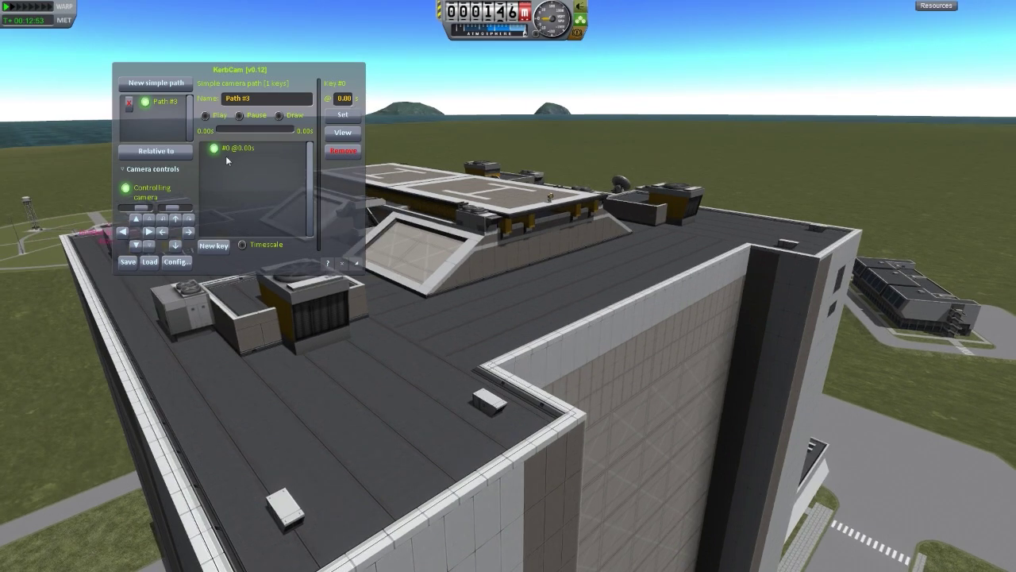
Release camera control, frame the kerbal on the helipad edge up close from the front, and add a key at 5.00s.
left_click(125, 188)
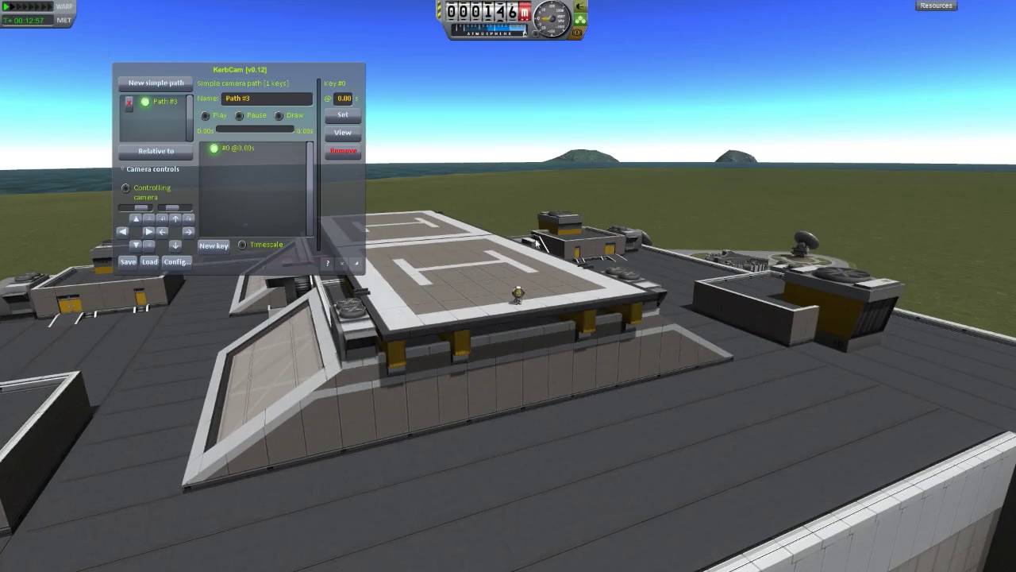
scroll(526, 243, "up", 3)
left_click_drag(526, 243, 495, 237)
scroll(426, 218, "up", 3)
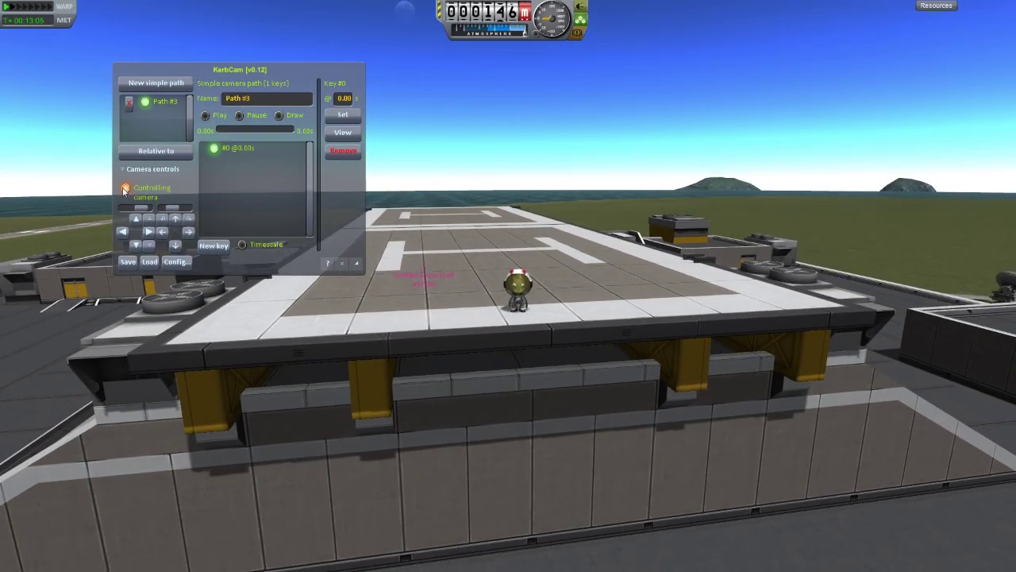
left_click(212, 245)
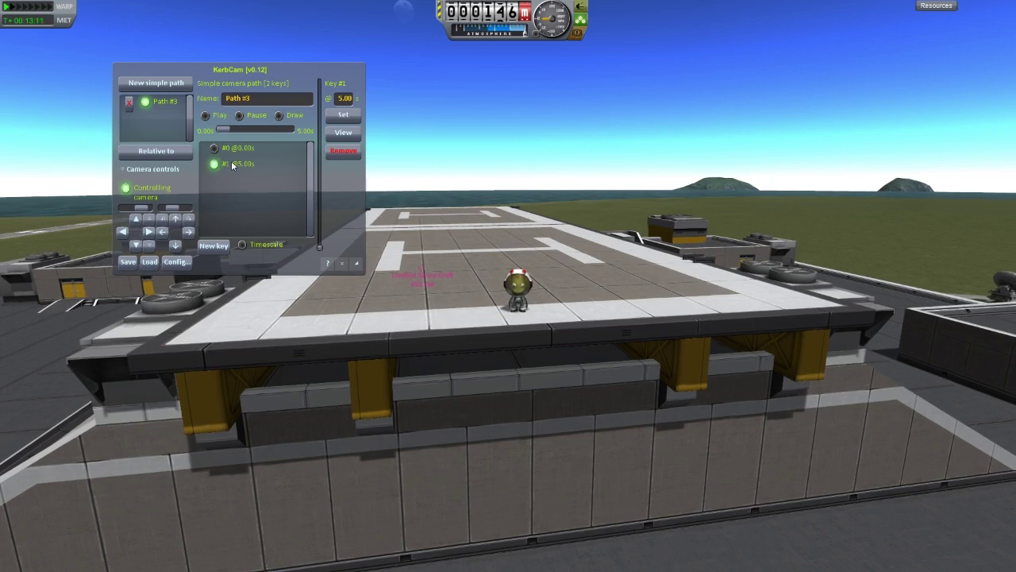
Open the time of the second key for editing and slightly enlarge the camera path window.
left_click(347, 98)
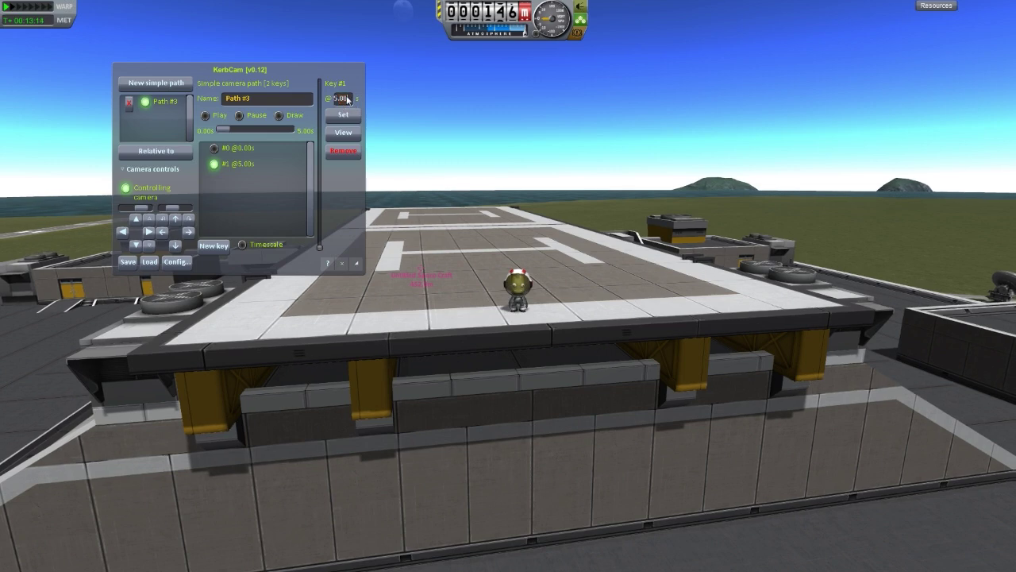
left_click(214, 149)
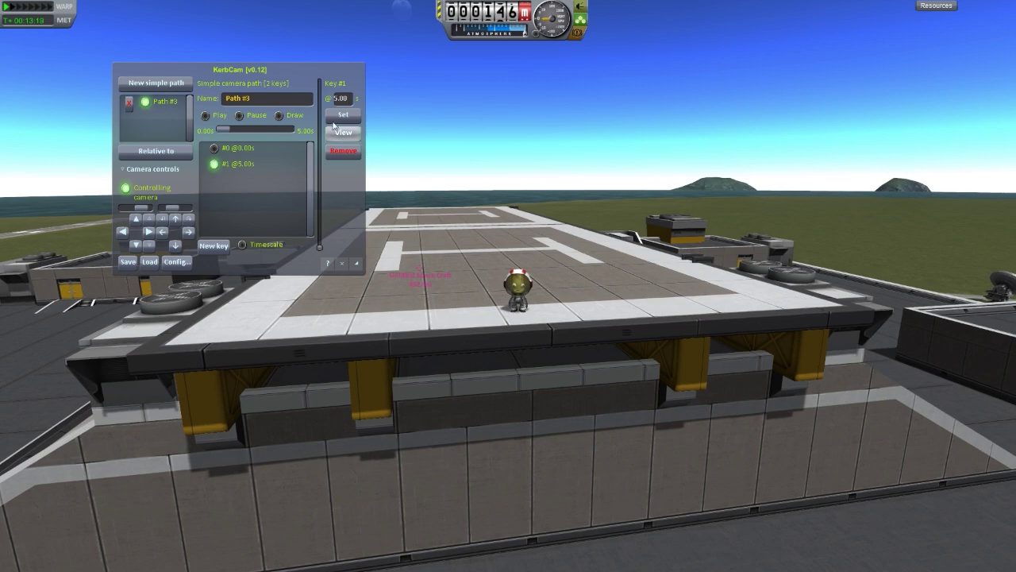
left_click_drag(358, 269, 378, 276)
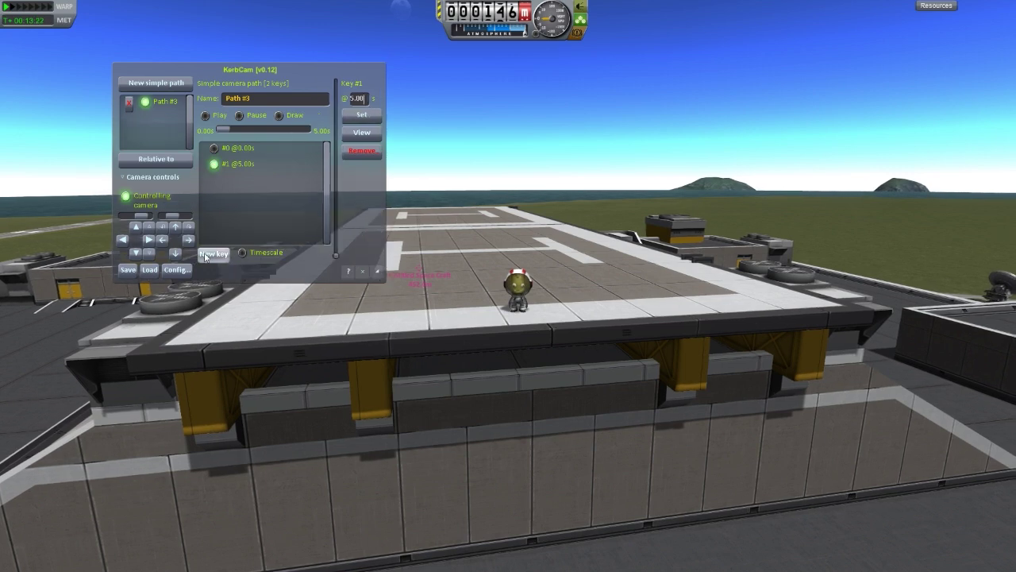
Try small camera movements and rotations from the close front view of the kerbal.
left_click(136, 253)
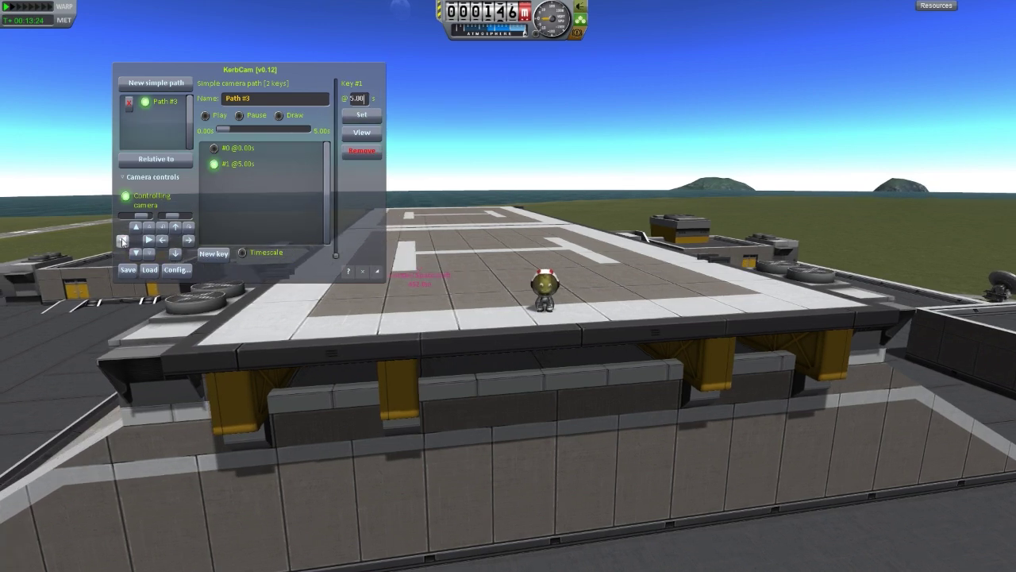
left_click(148, 239)
left_click(162, 240)
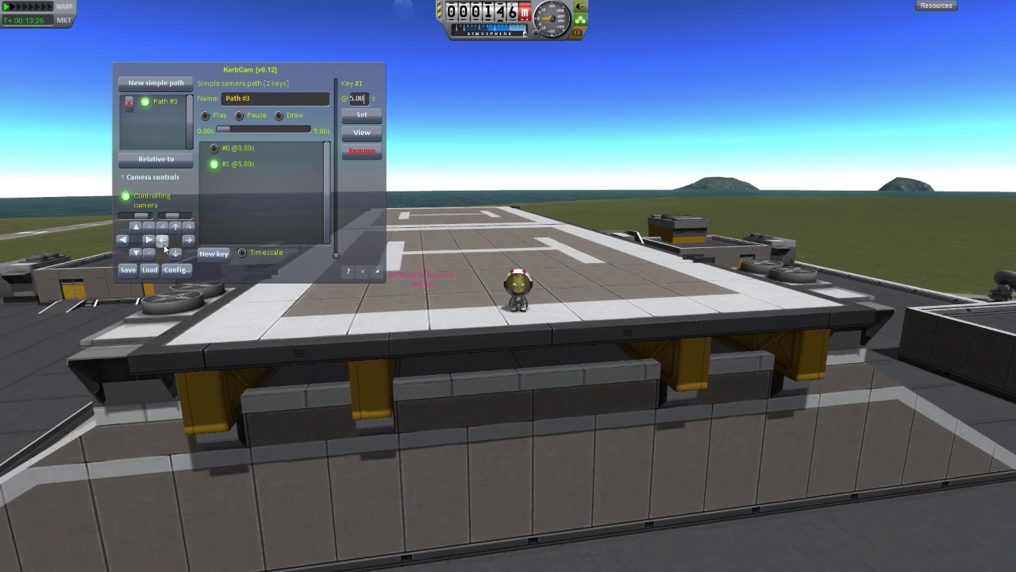
left_click(174, 254)
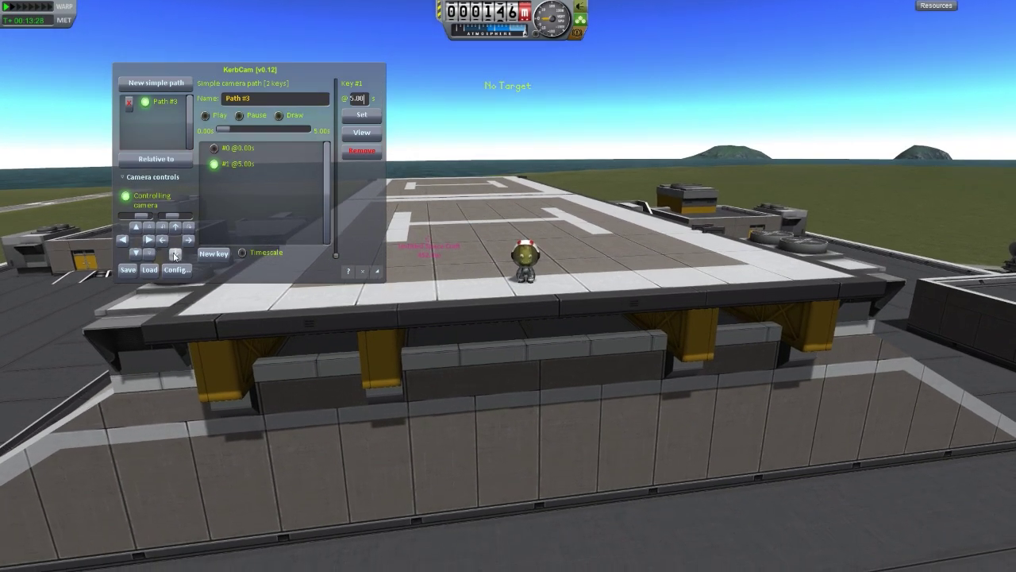
left_click(147, 238)
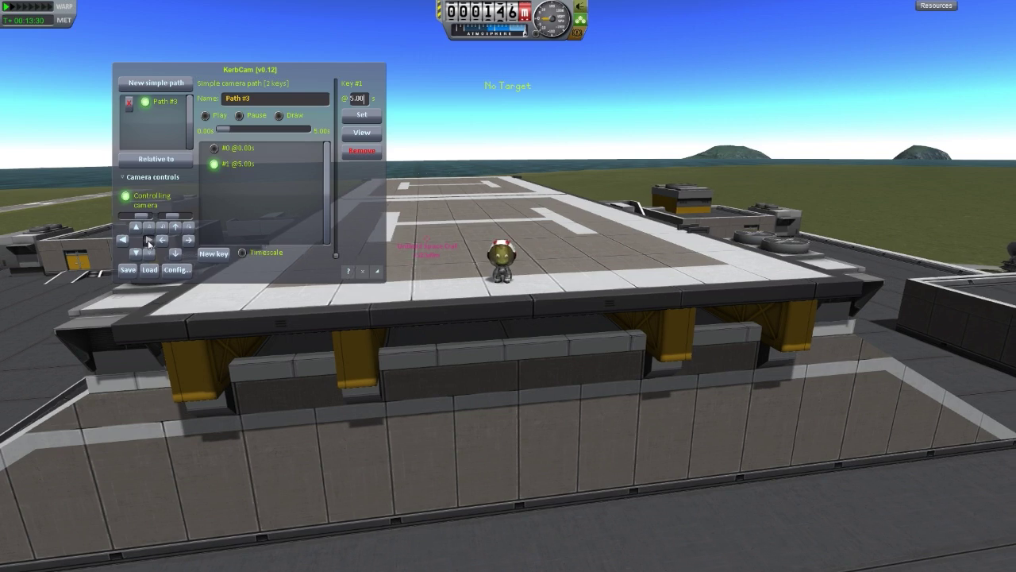
left_click(119, 238)
left_click(120, 239)
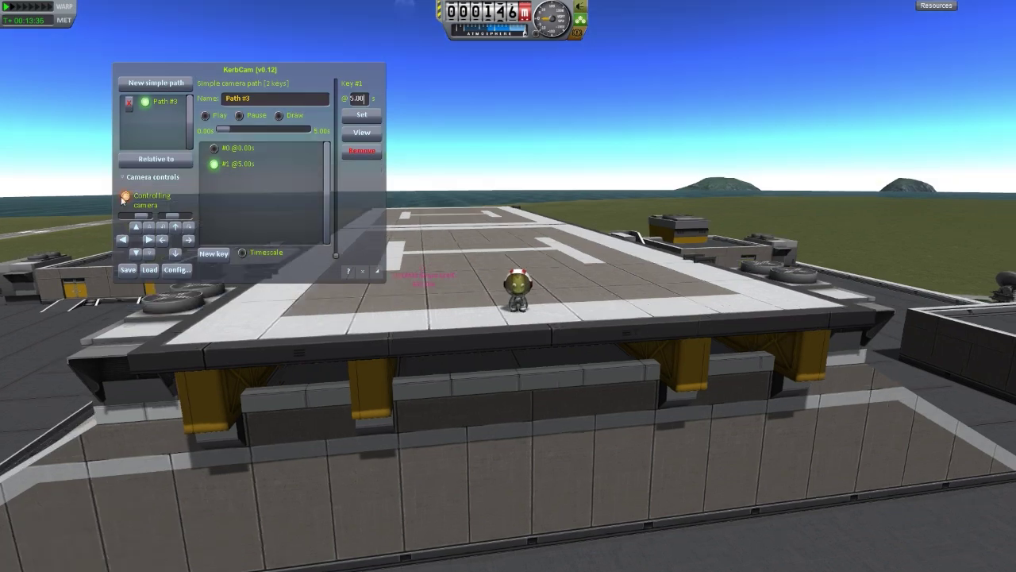
Release camera control, orbit to a wide view from the opposite side of the helipad, and add a key at 10.00s.
left_click(162, 199)
left_click_drag(546, 281, 415, 242)
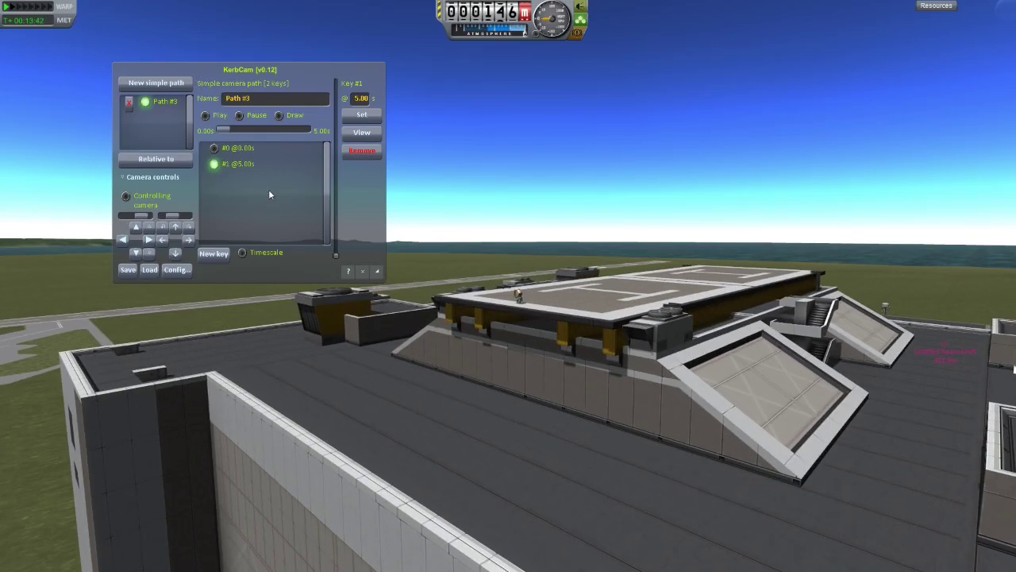
left_click(215, 254)
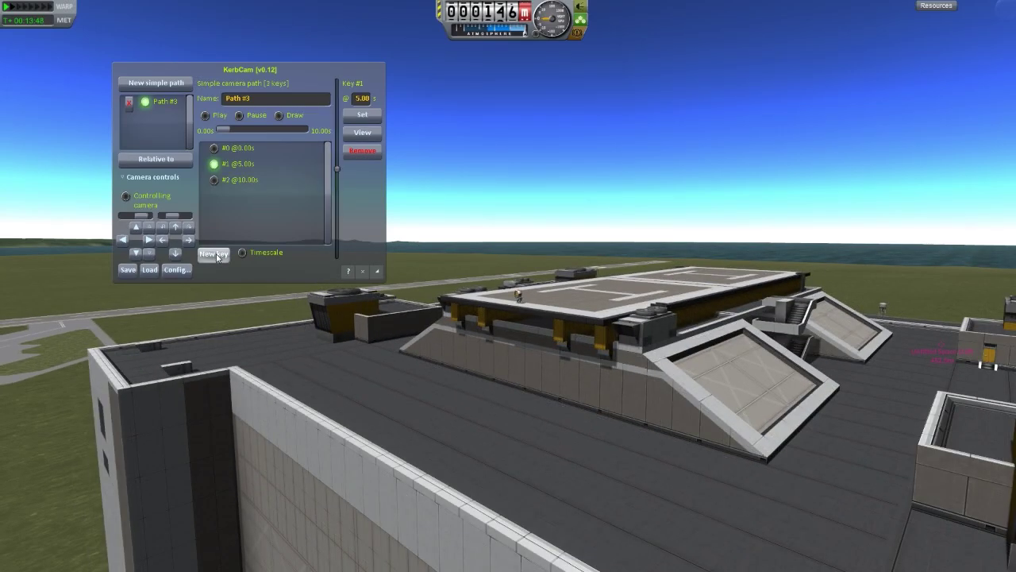
left_click(214, 180)
Fine-tune the camera's position and height for the opposite-side view and update the key at 10.00s with it.
left_click(147, 243)
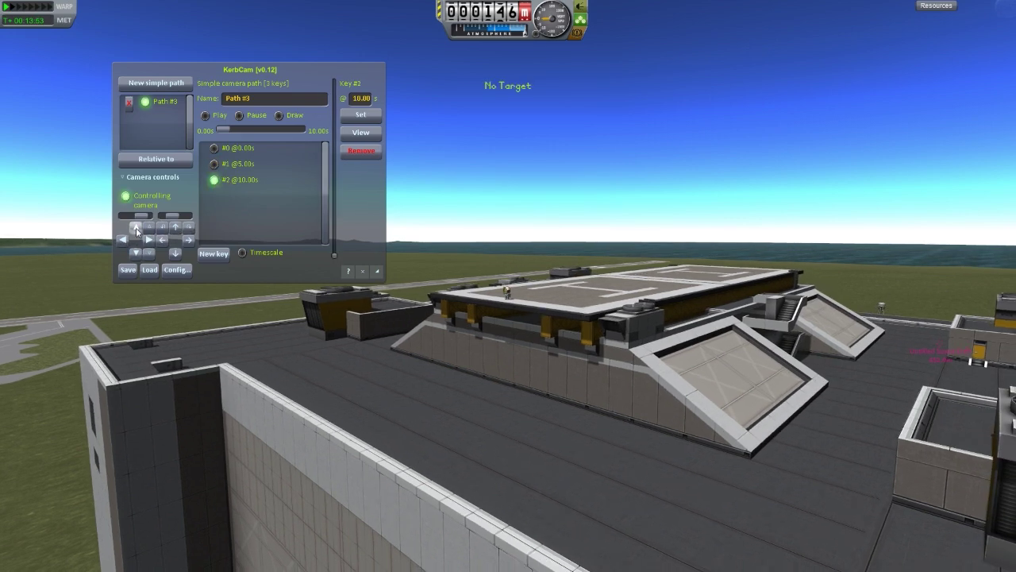
left_click(137, 231)
left_click(136, 231)
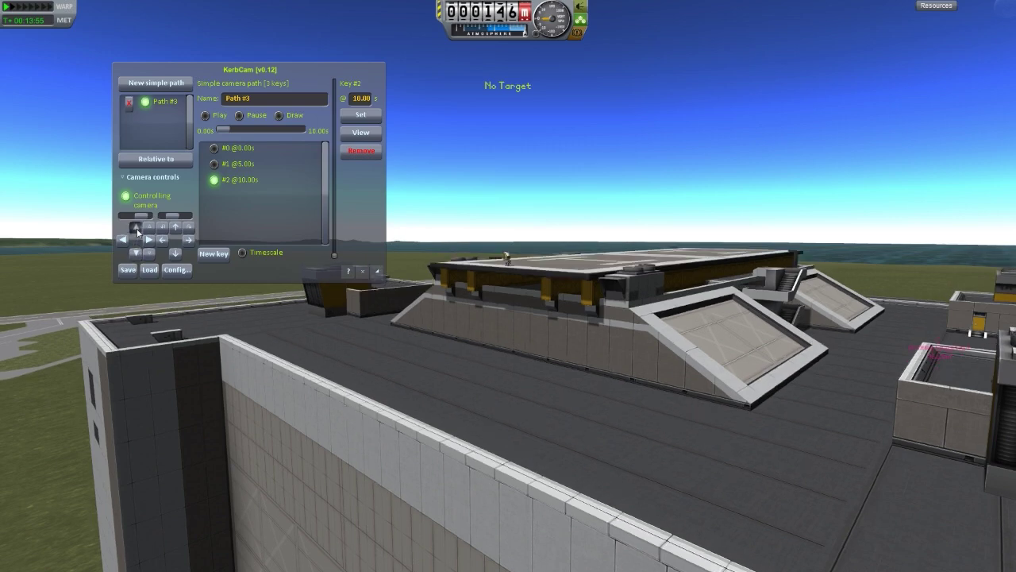
left_click(176, 230)
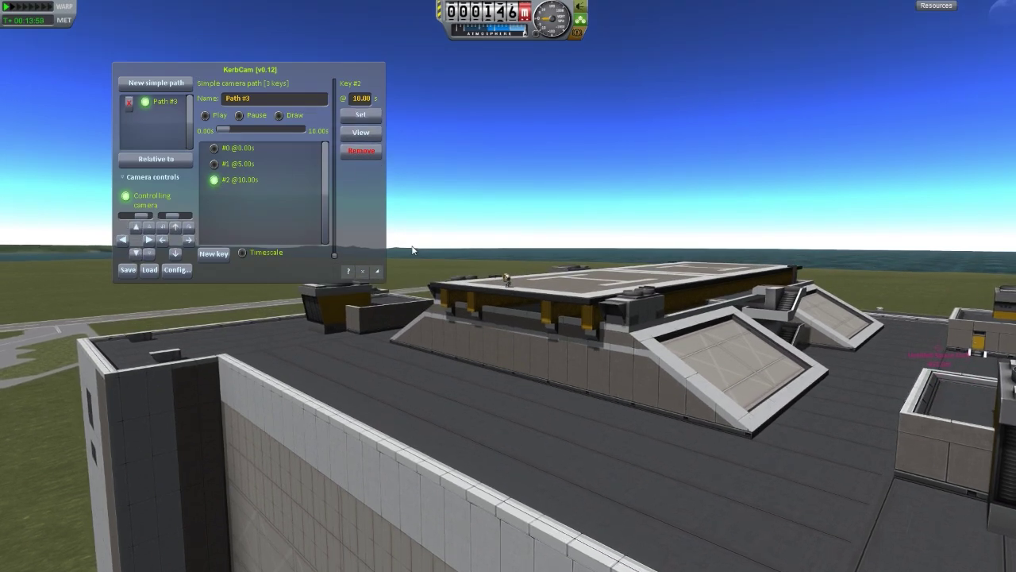
View the stored camera positions of the second, first and third keys in turn.
left_click(214, 164)
left_click(362, 133)
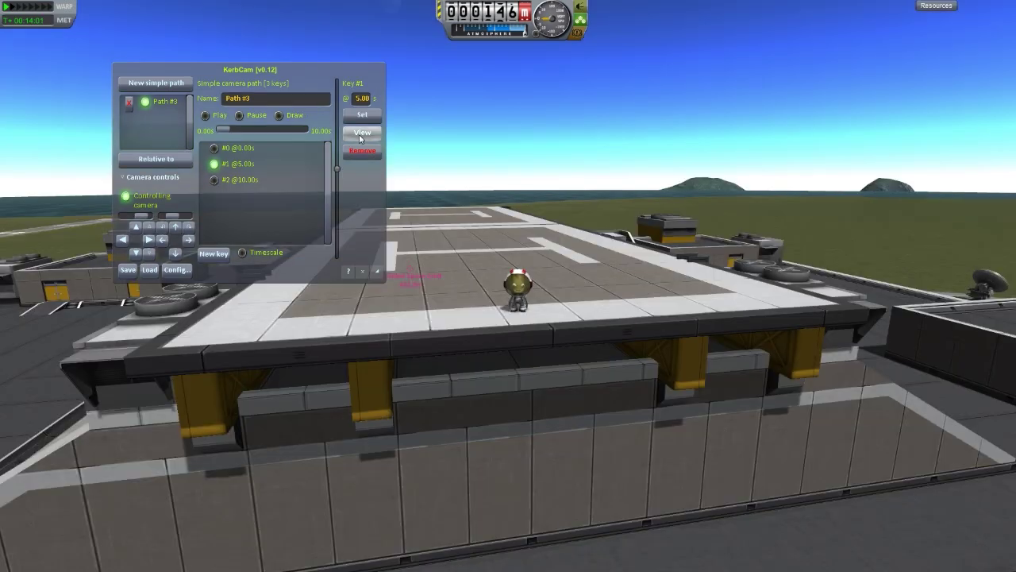
left_click(214, 148)
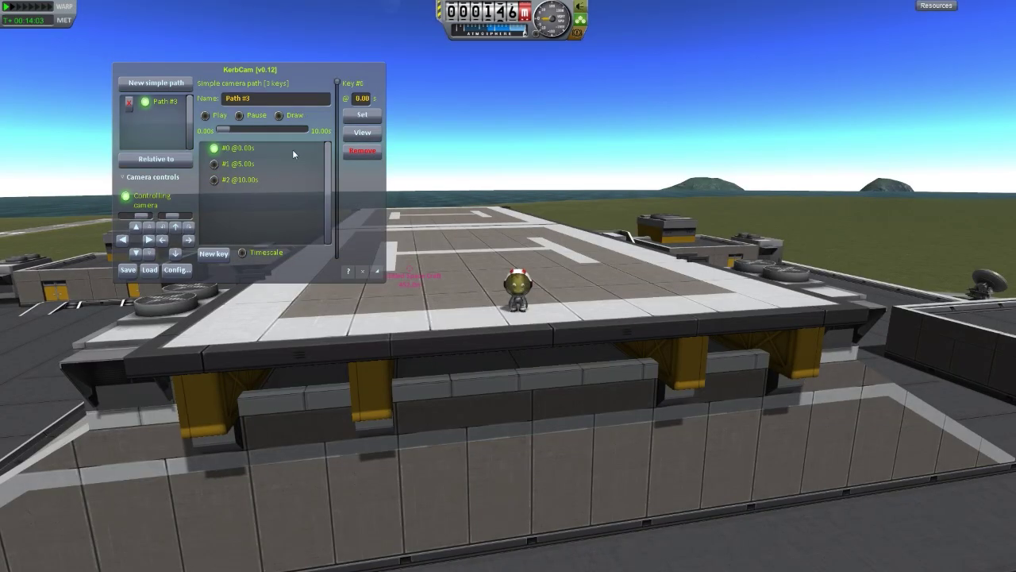
left_click(360, 132)
left_click(214, 180)
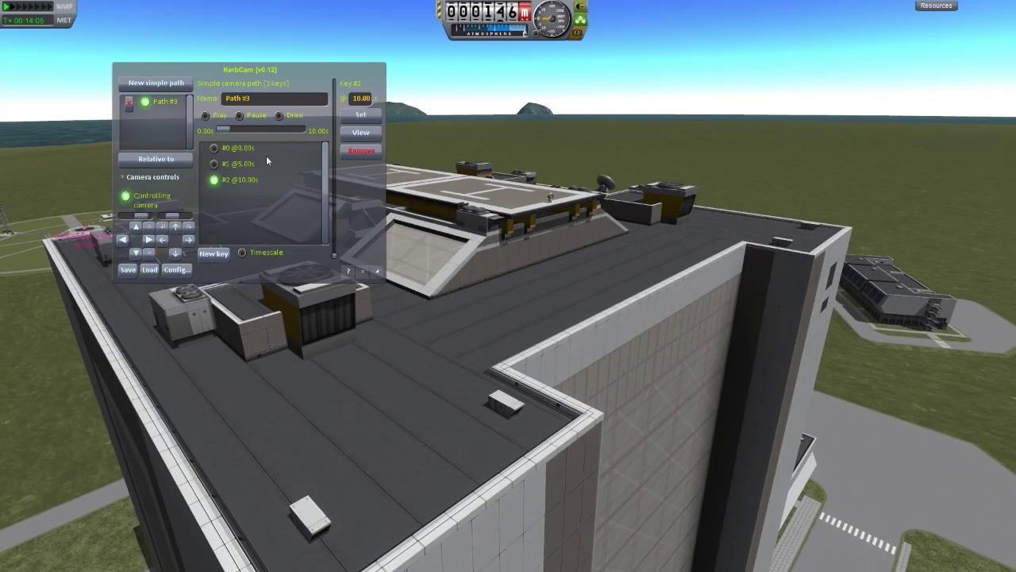
left_click(361, 133)
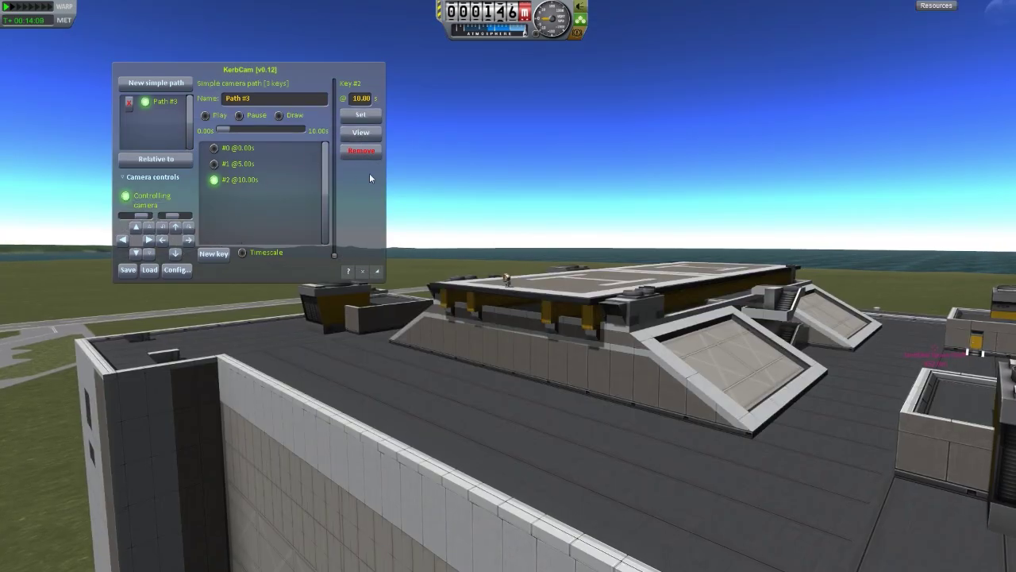
Set the third key's time to 12.00s.
left_click(127, 198)
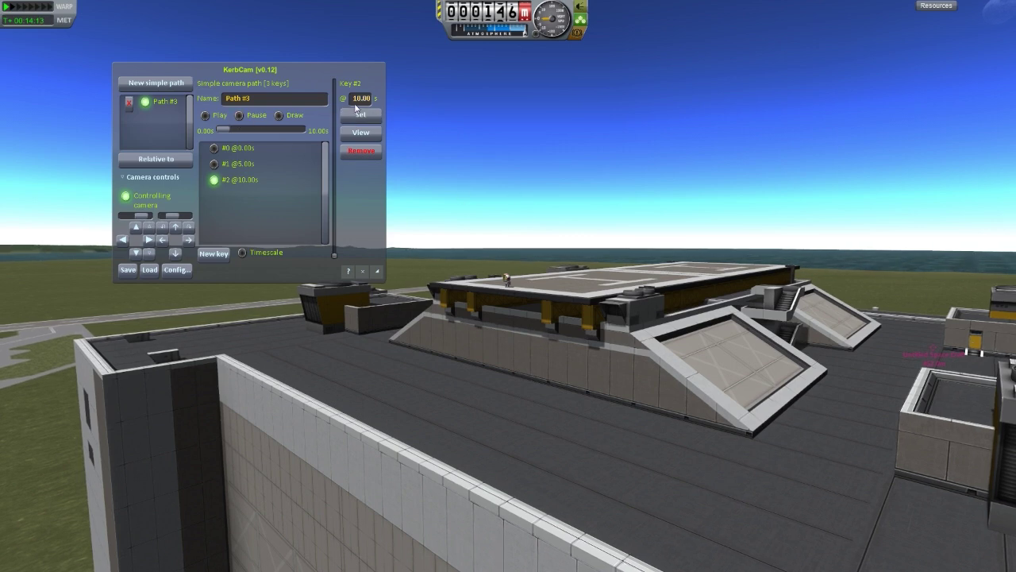
left_click_drag(360, 100, 358, 99)
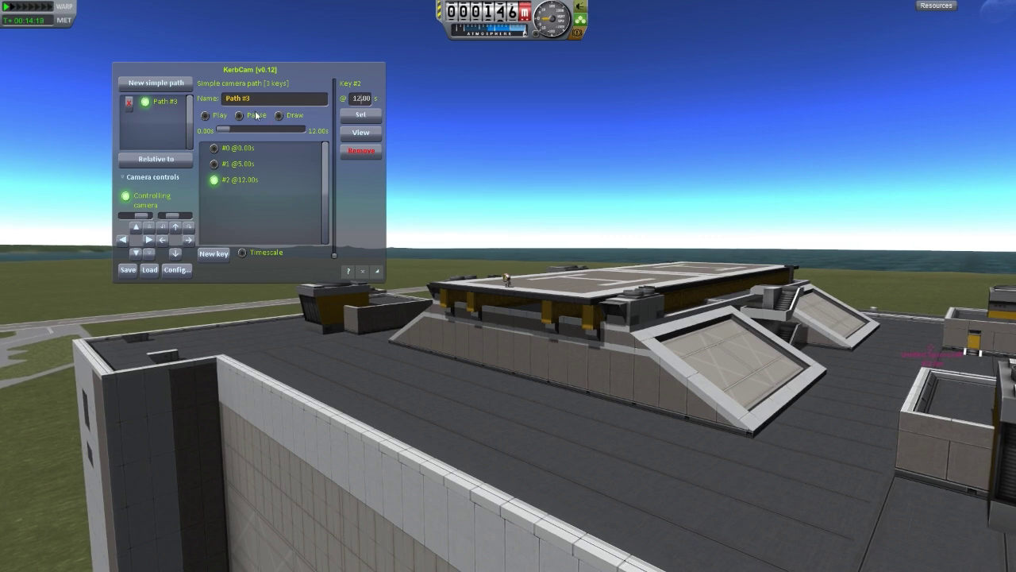
Play the camera path and view its end shot with the interface hidden, restoring the interface at the end.
left_click(206, 117)
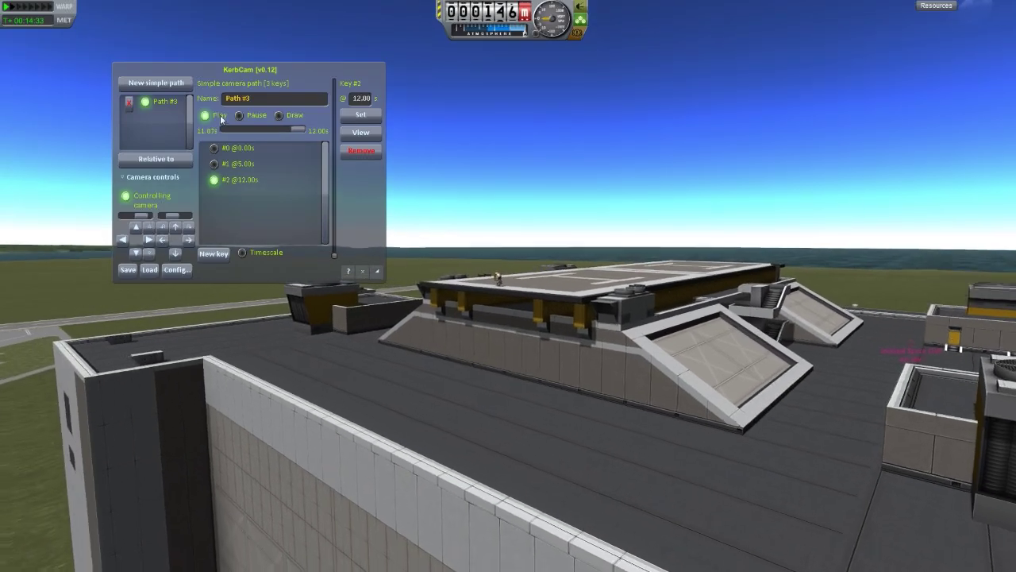
key("F2")
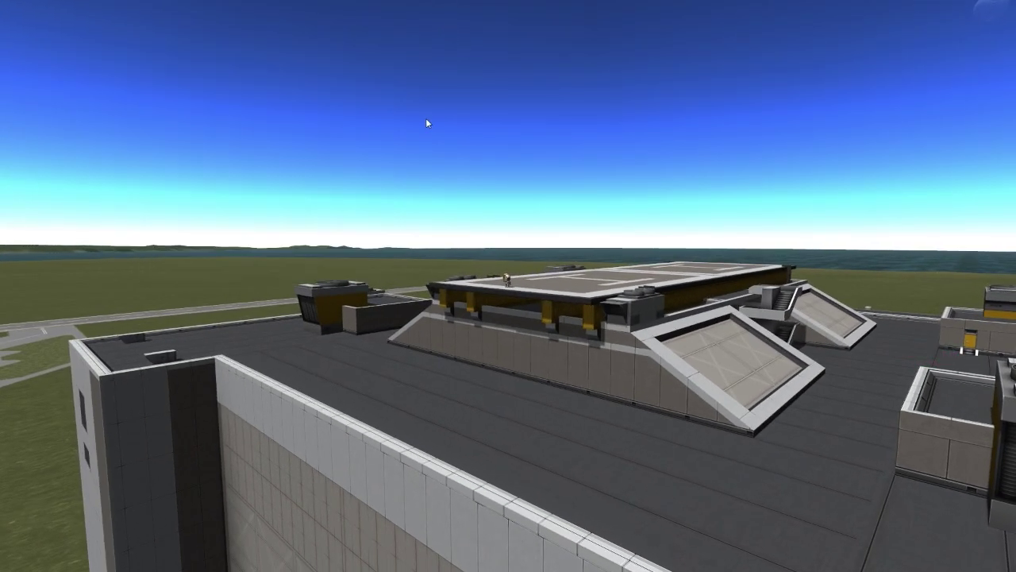
key("F2")
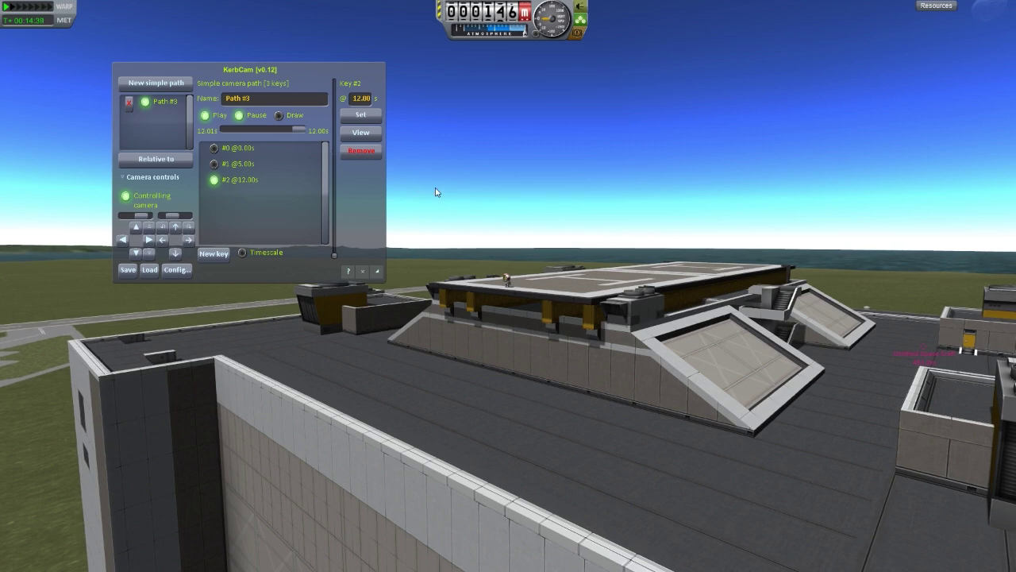
key("F2")
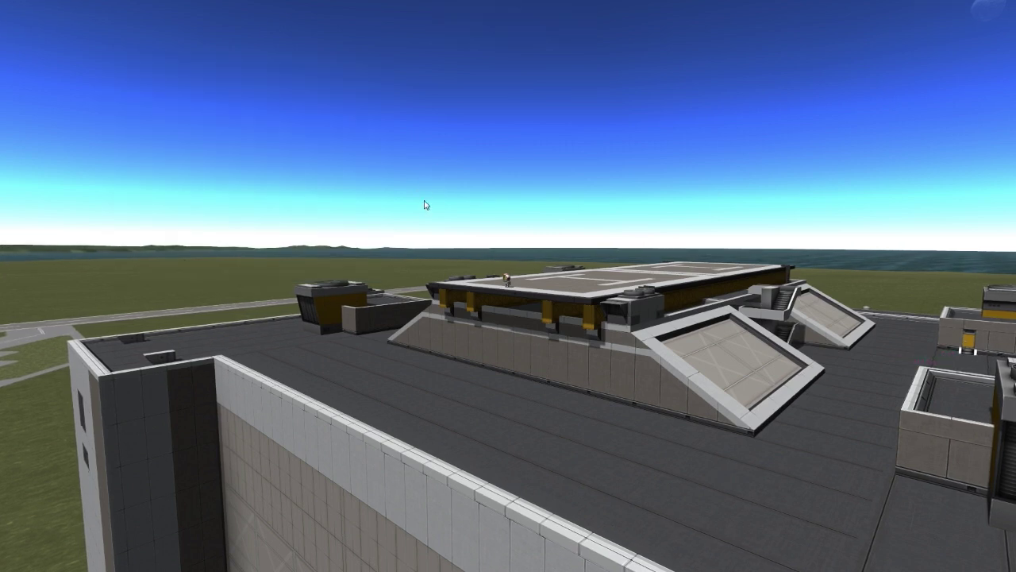
key("F2")
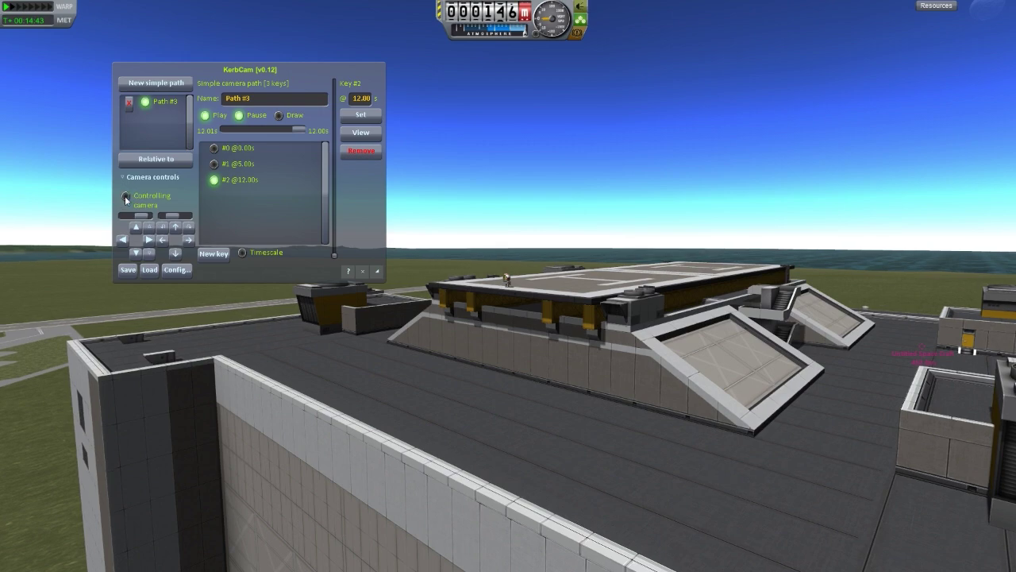
Release camera control and frame a straight-on close front view of the kerbal at the helipad edge.
left_click(126, 197)
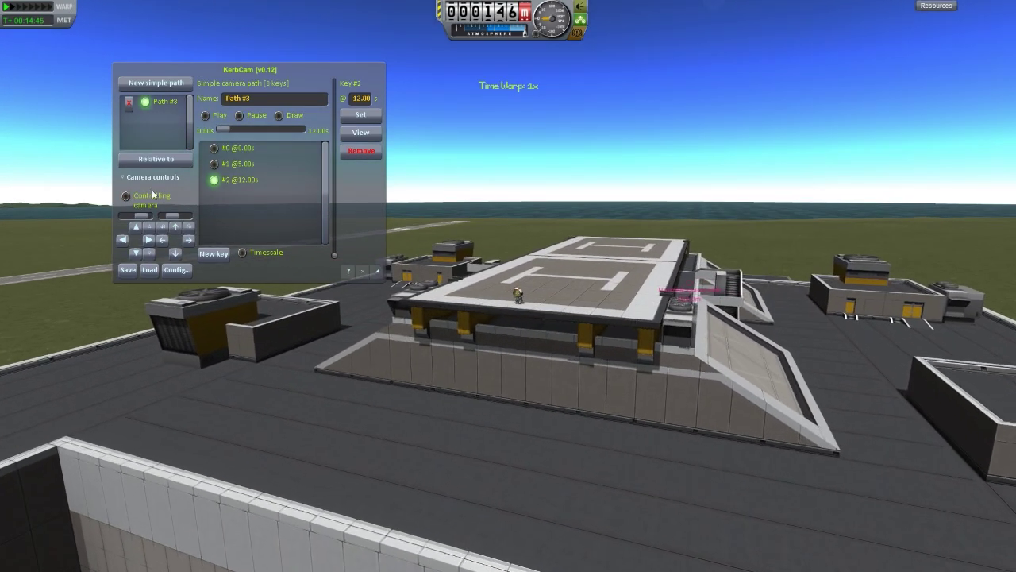
scroll(514, 233, "up", 3)
left_click_drag(513, 232, 650, 219)
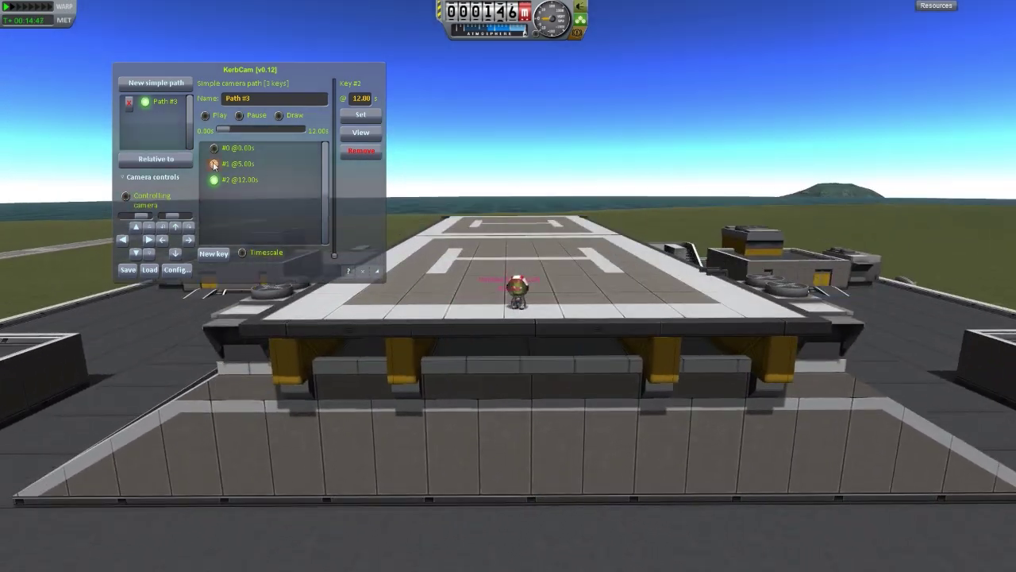